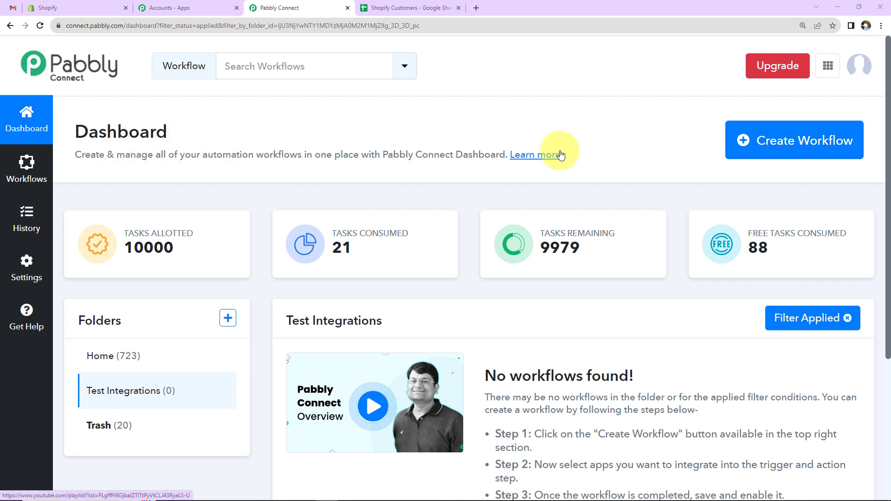
- Create a new workflow named 'Share New Shopify Products with your Customers via Gmail'
click(791, 152)
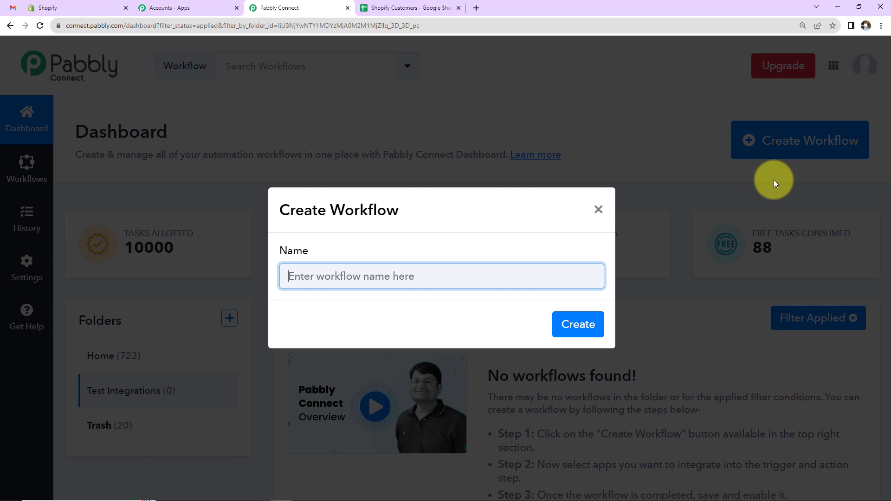
text(Share New Shopify Products with your Customers via Gmail)
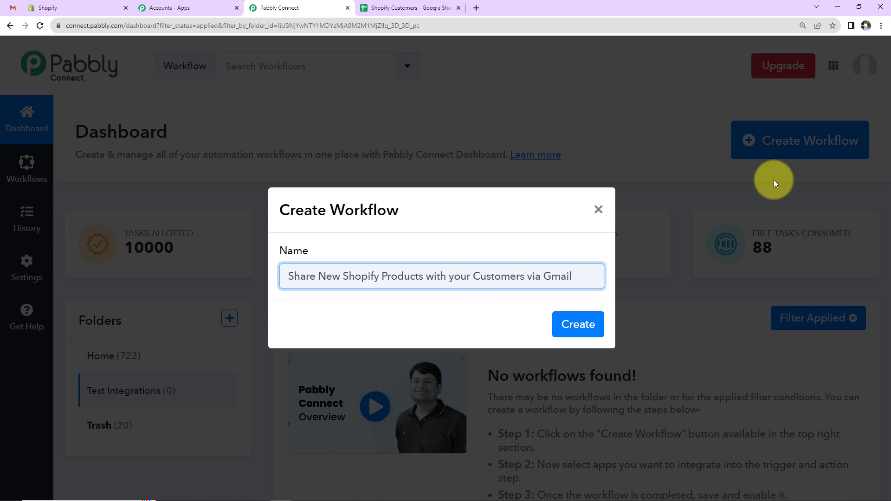
click(563, 325)
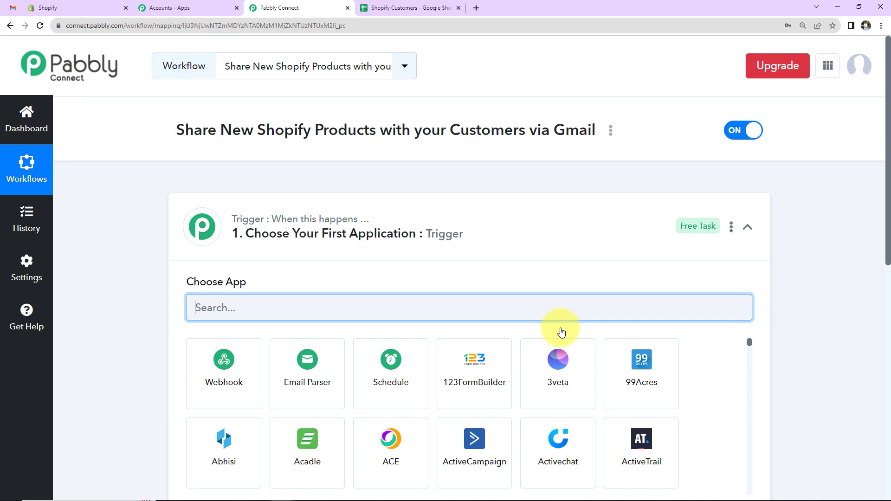
- Collapse the trigger step's Choose App panel so both steps show as outlines
click(746, 227)
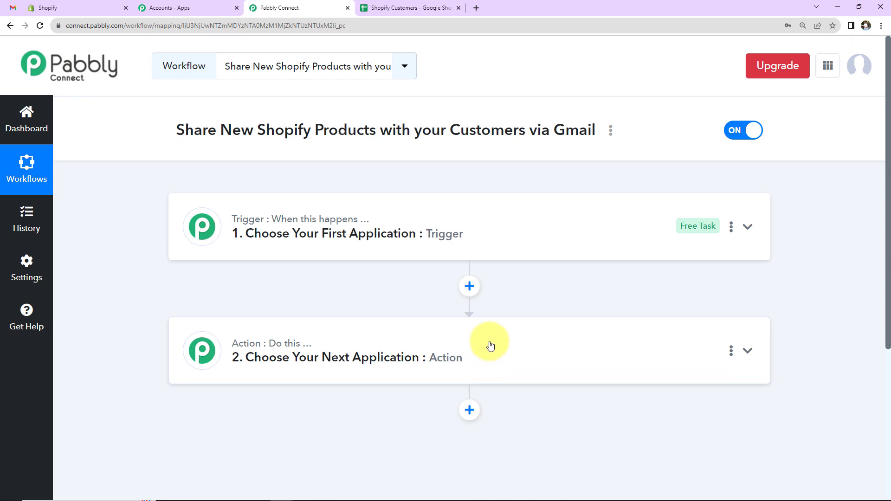
- Set the trigger app to Shopify with the New Product trigger event
click(489, 251)
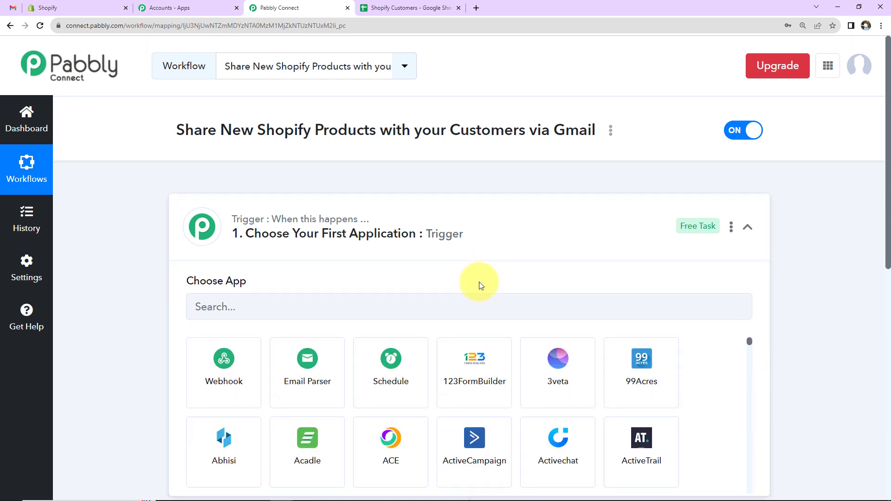
click(479, 305)
text(shopi)
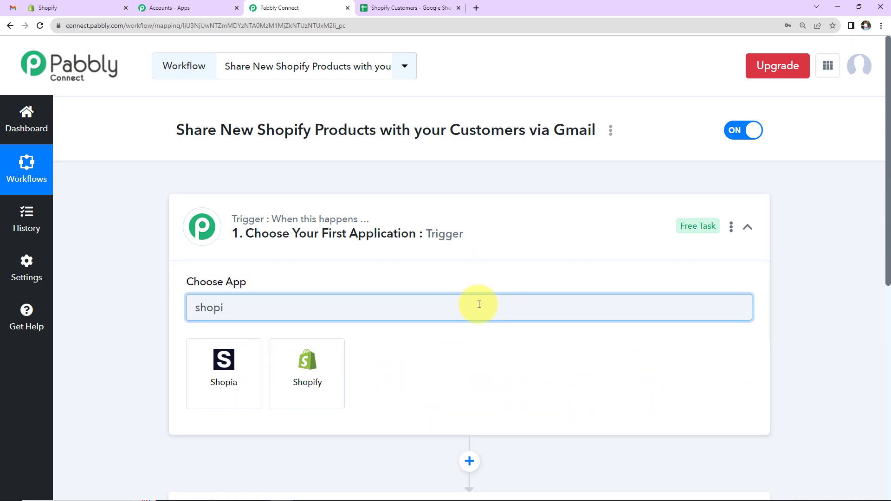
click(305, 387)
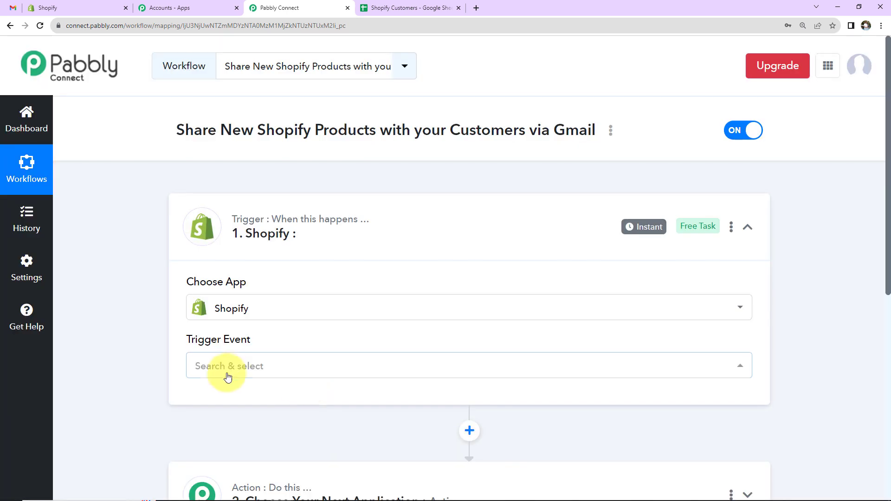
click(229, 360)
text(pro)
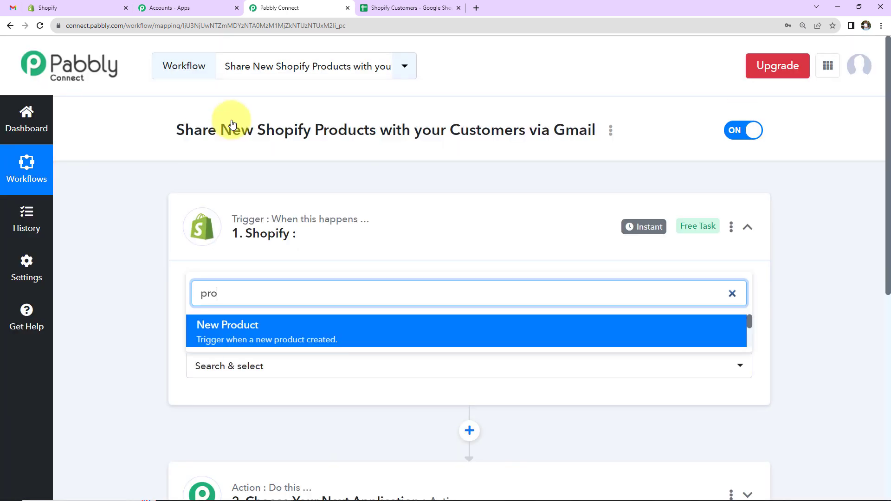
click(232, 330)
- Copy the Shopify trigger's webhook URL
scroll(158, 347, down, 4)
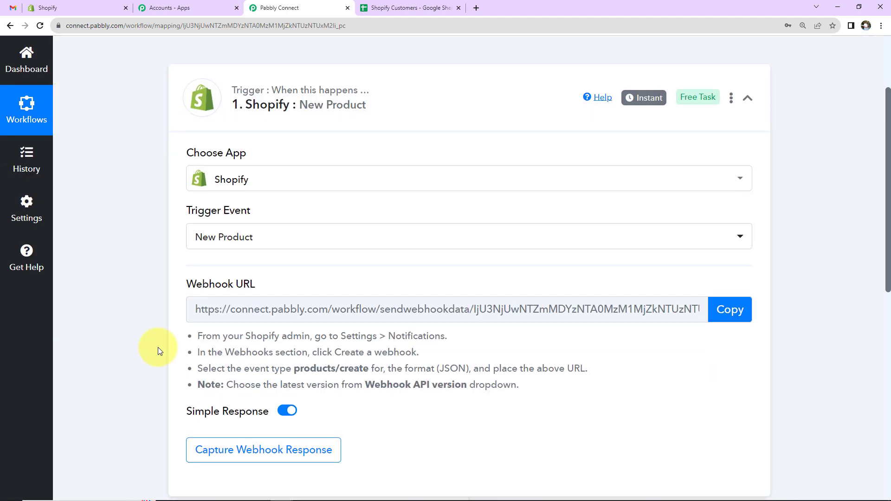
mouse_move(188, 198)
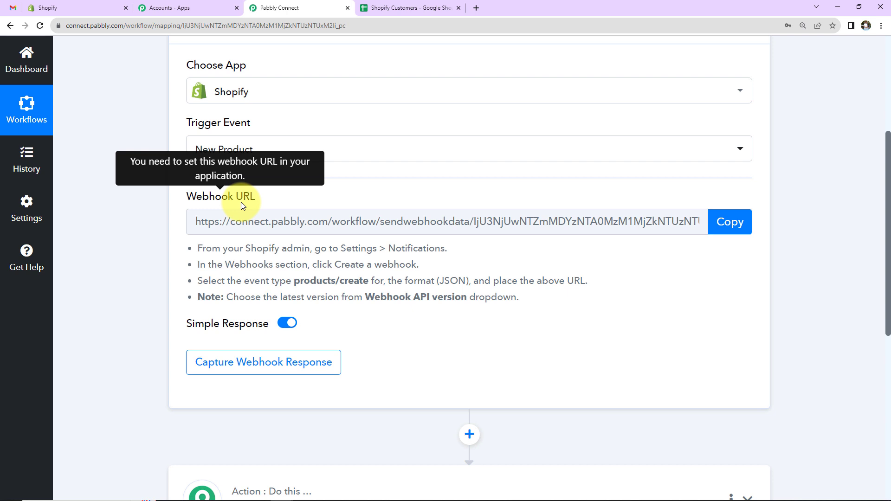
click(730, 221)
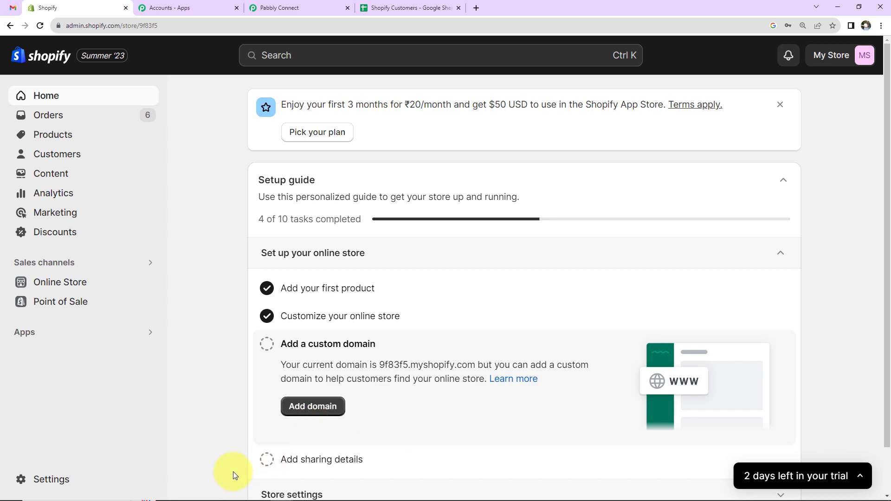
- Go to the Shopify store's Settings > Notifications page
click(44, 480)
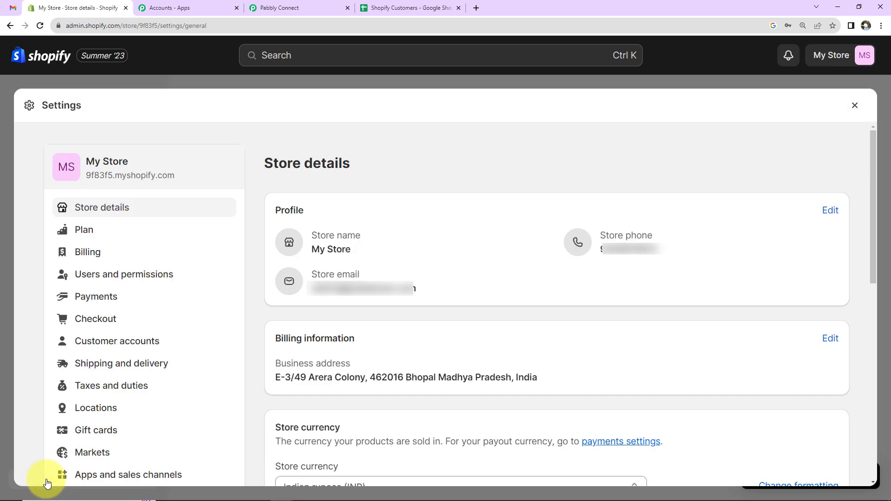
scroll(123, 376, down, 5)
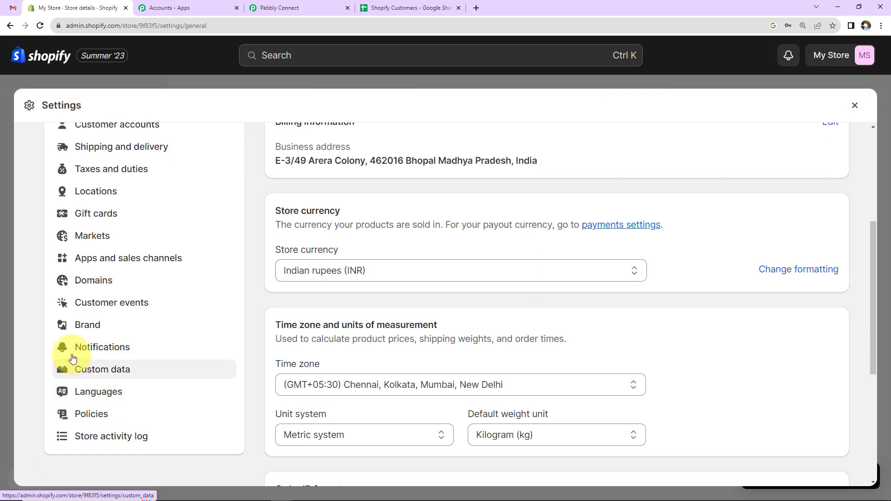
click(102, 353)
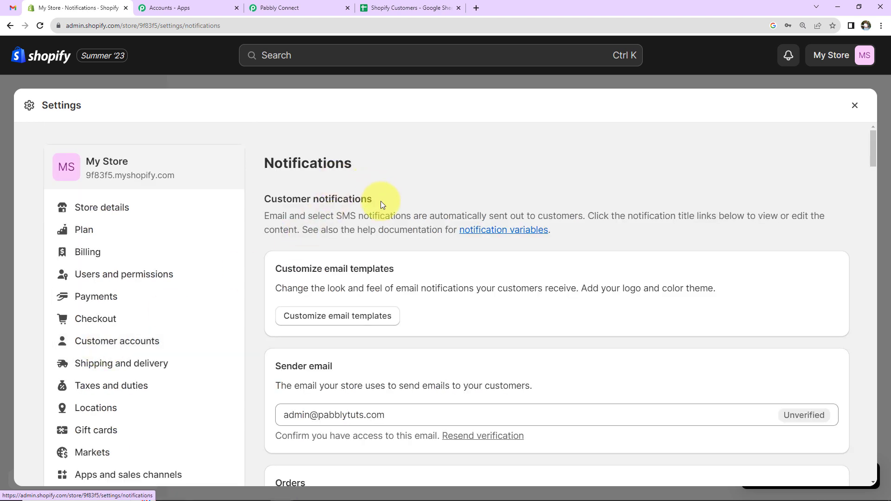
scroll(385, 279, down, 2)
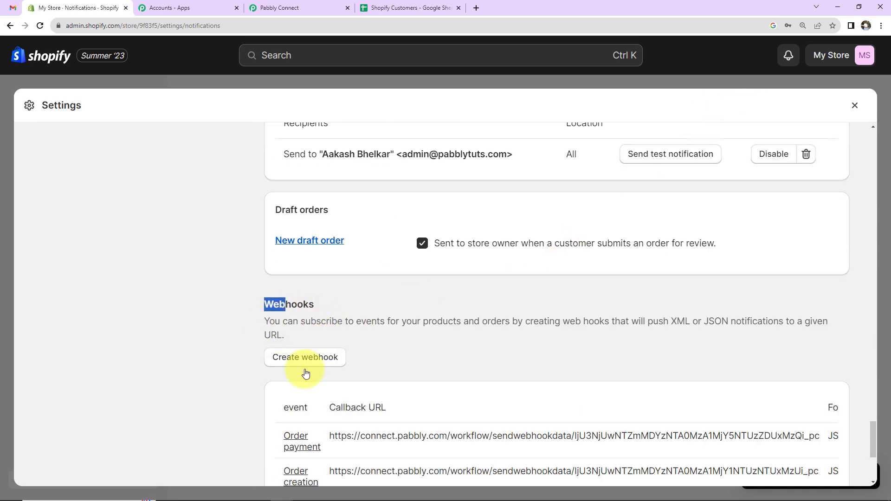
- Create a Product creation webhook with the pasted Pabbly URL and API version 2023-07 (Latest)
click(289, 361)
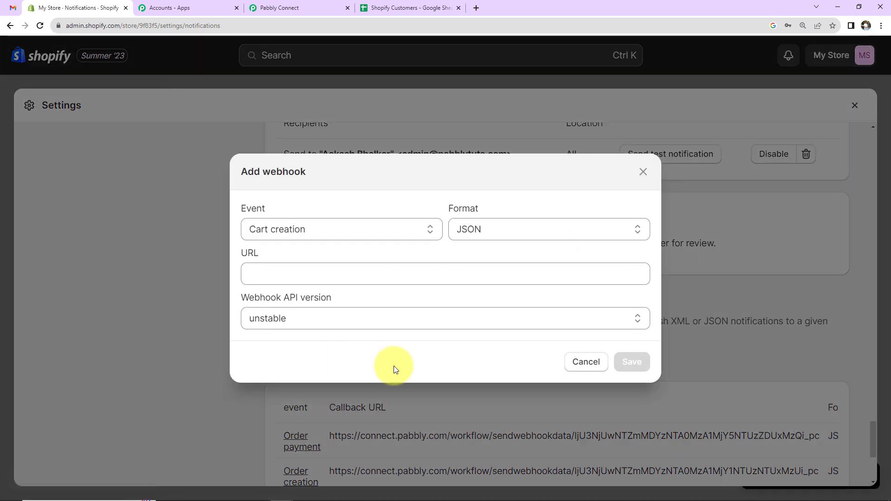
click(338, 230)
scroll(333, 350, down, 15)
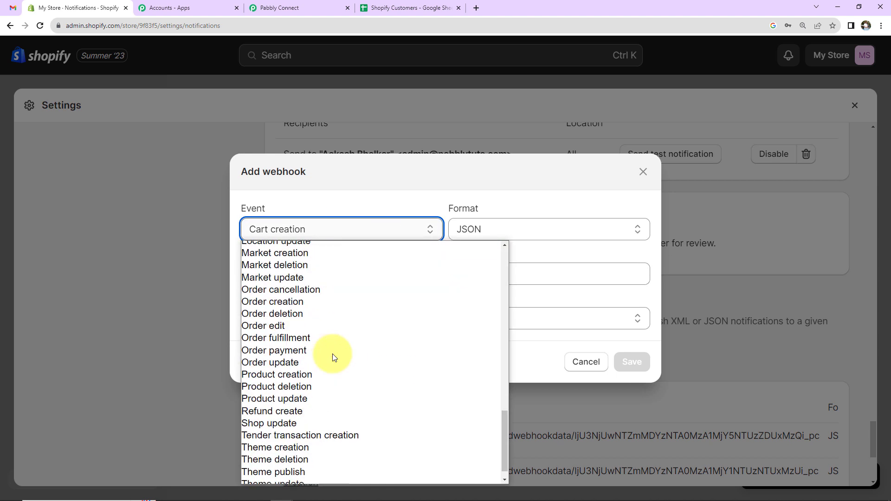
click(283, 375)
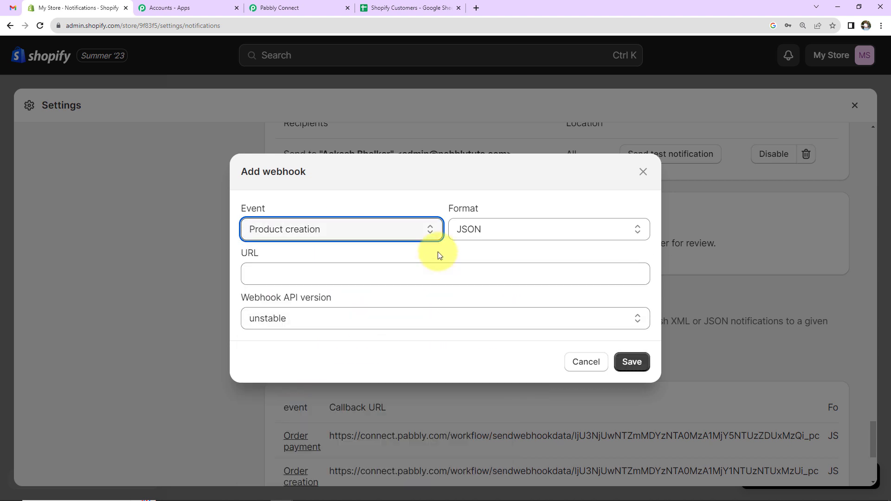
click(267, 283)
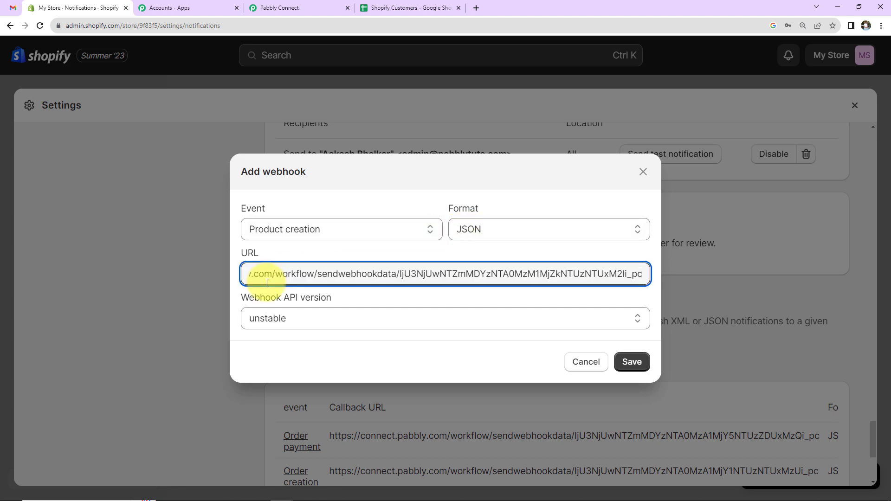
click(300, 316)
click(295, 359)
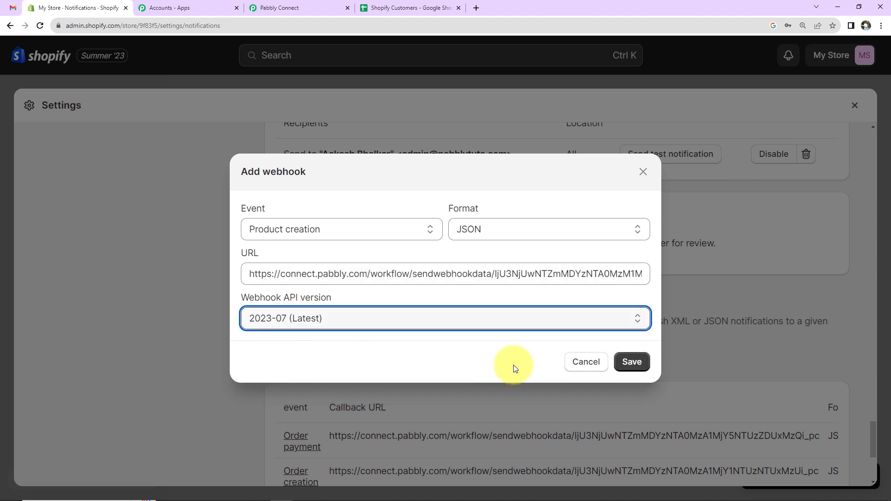
click(632, 361)
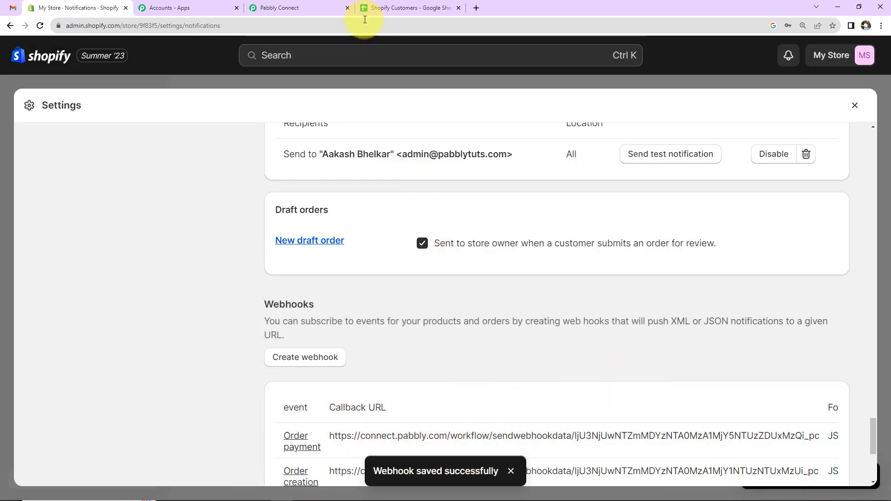
- Leave the Pabbly trigger awaiting the webhook response, then close Shopify's settings
click(288, 7)
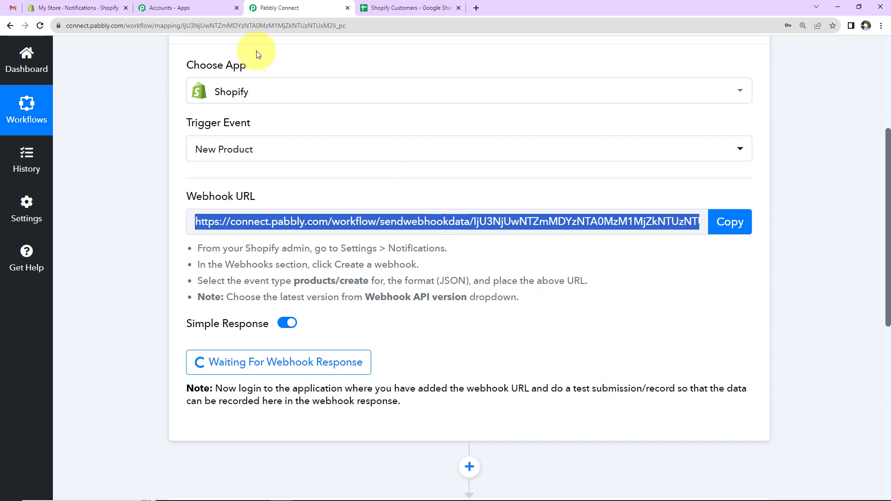
click(68, 10)
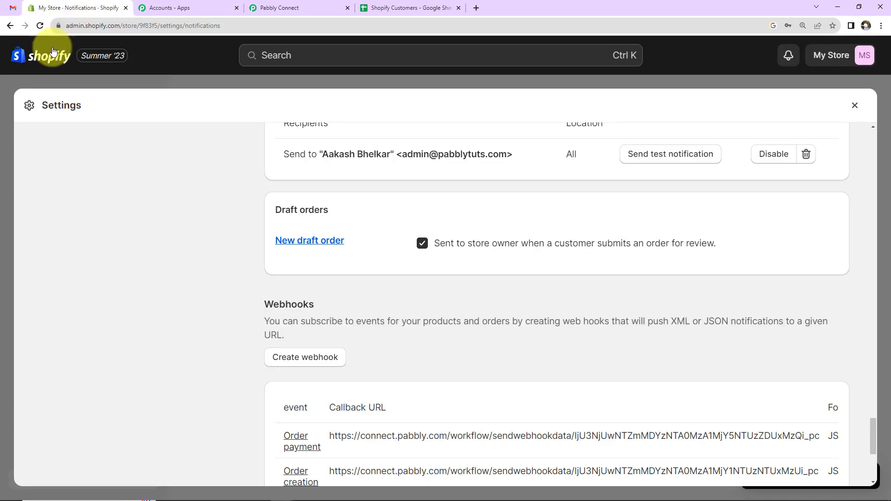
click(855, 105)
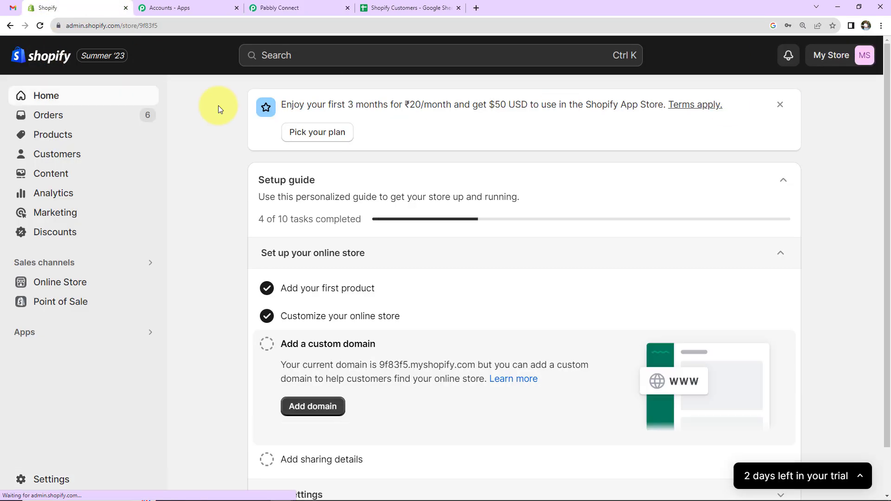
- Start a new product titled 'Herbal Mask' with the pasted description
click(54, 138)
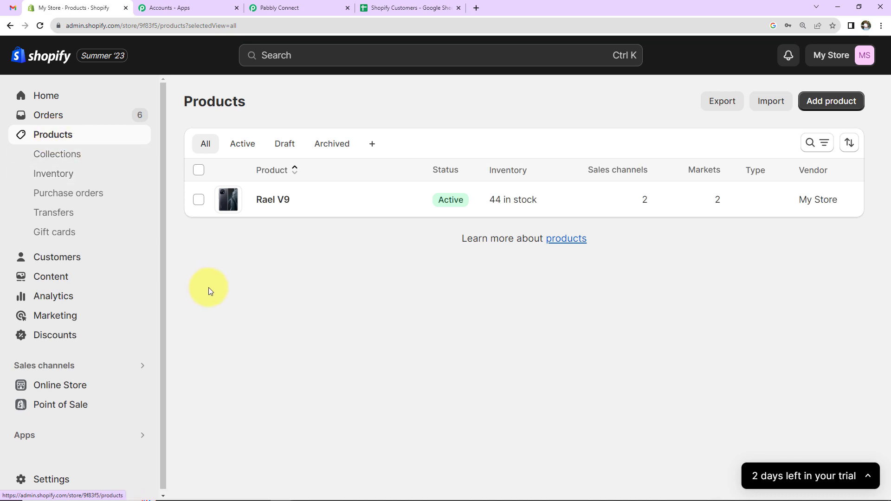
click(836, 101)
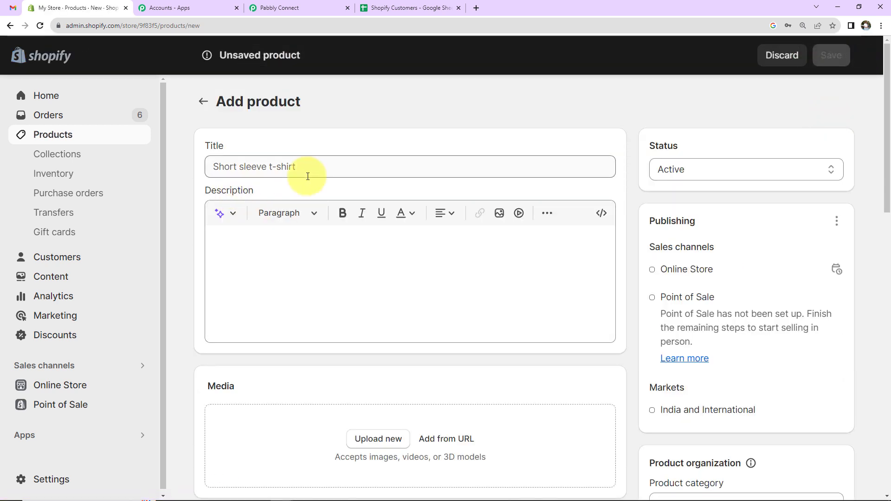
click(307, 172)
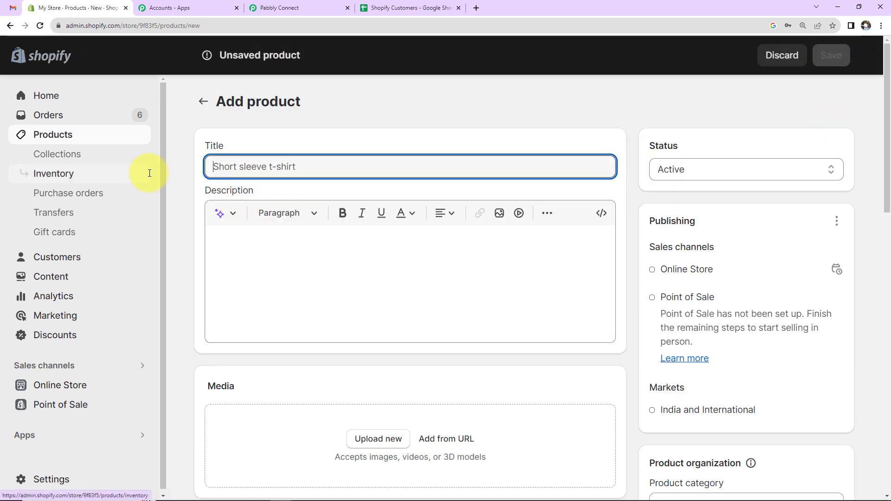
text(Herbal Mask)
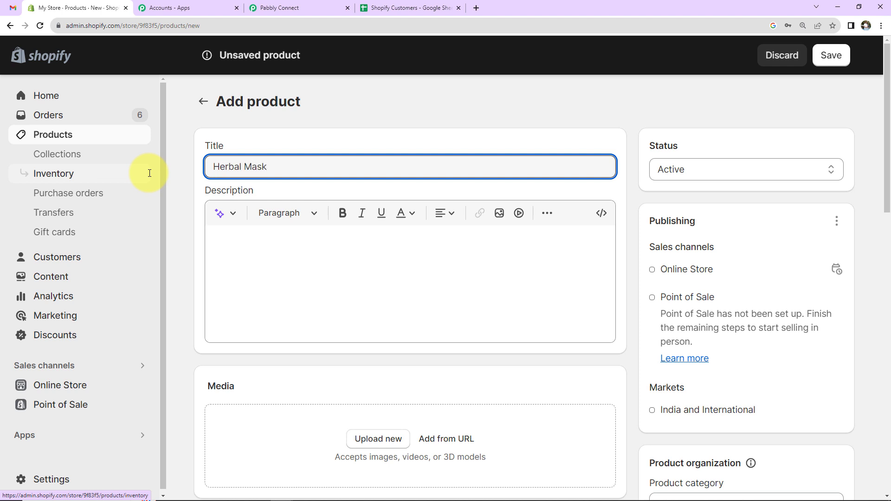
click(212, 244)
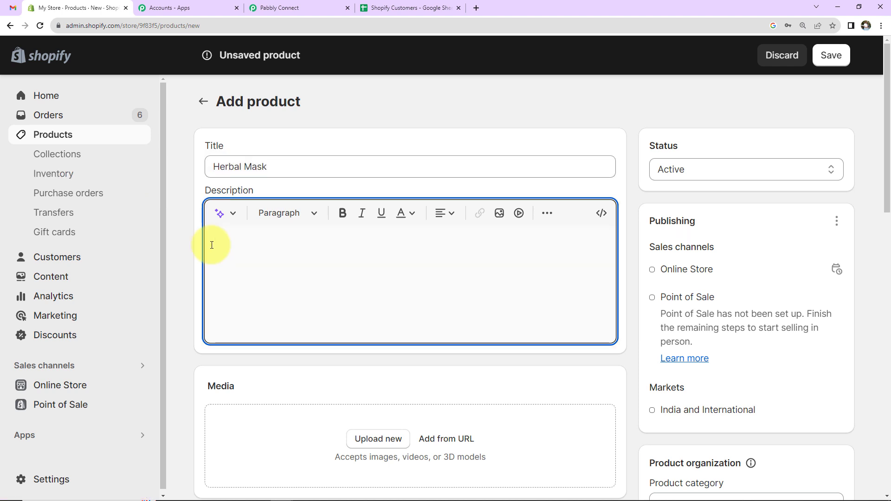
text(Ayurvedic Herbal Face Mask for Instant Glow)
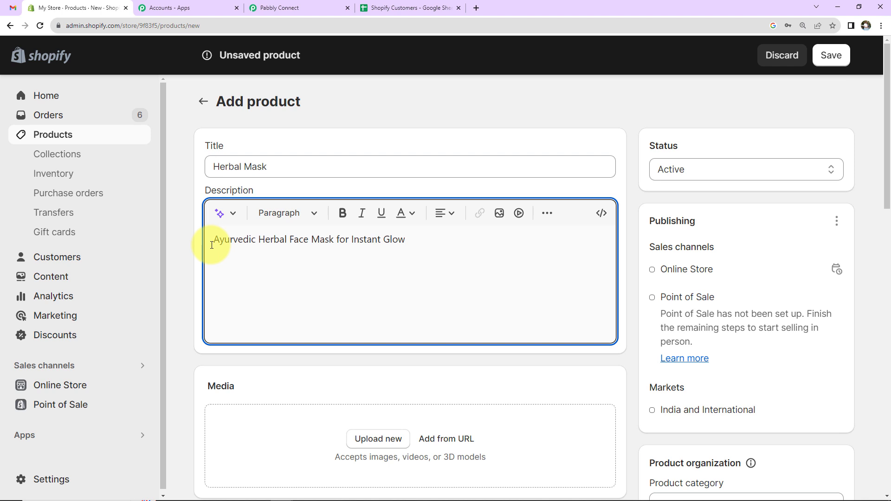
- Upload the herbal face mask image as the product's media
scroll(199, 288, down, 5)
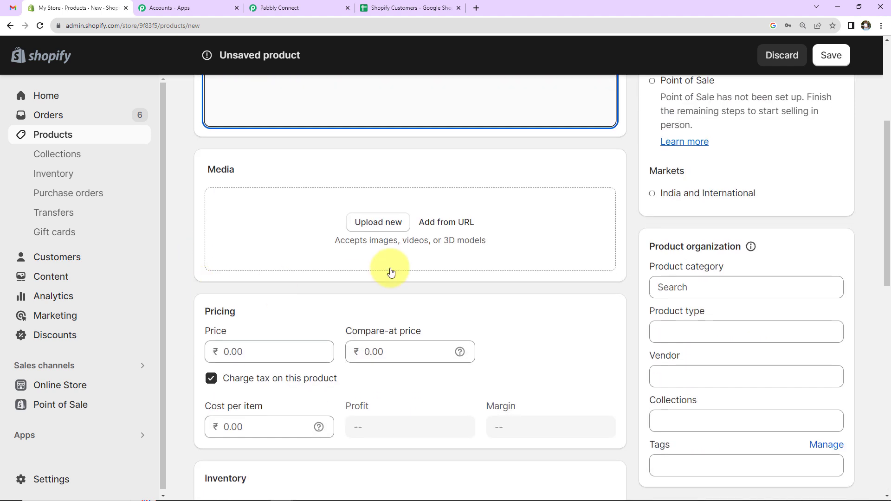
click(388, 230)
click(396, 86)
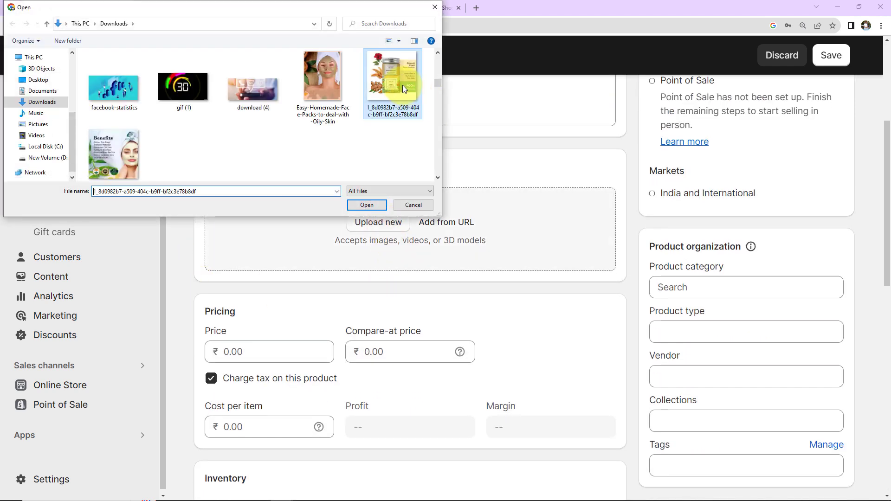
click(367, 206)
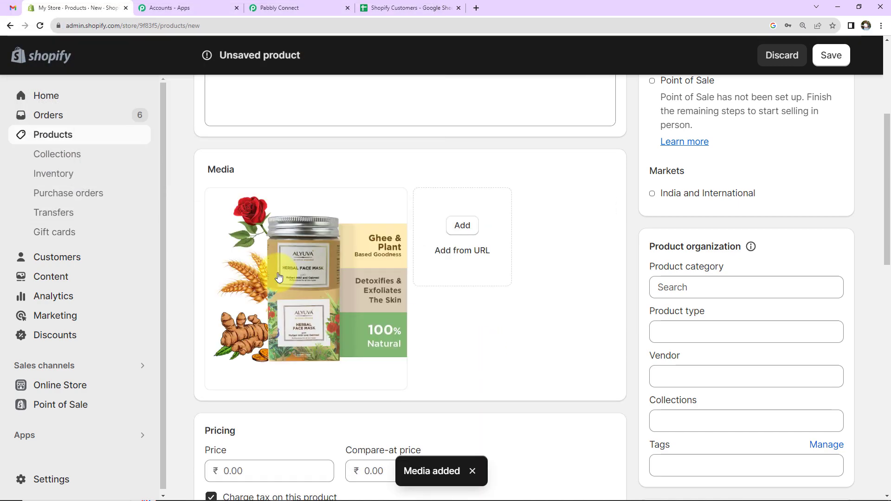
- Set the price to 100 and the shipping weight to 100 g
scroll(510, 329, down, 5)
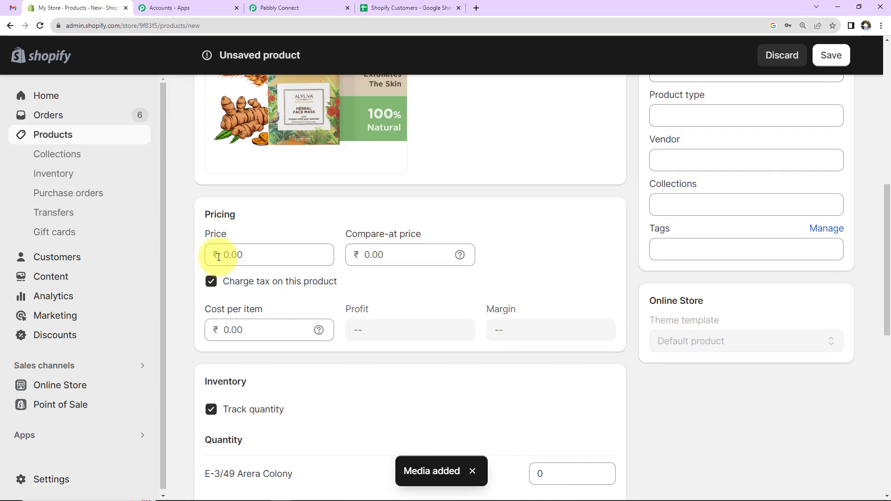
click(231, 254)
text(100)
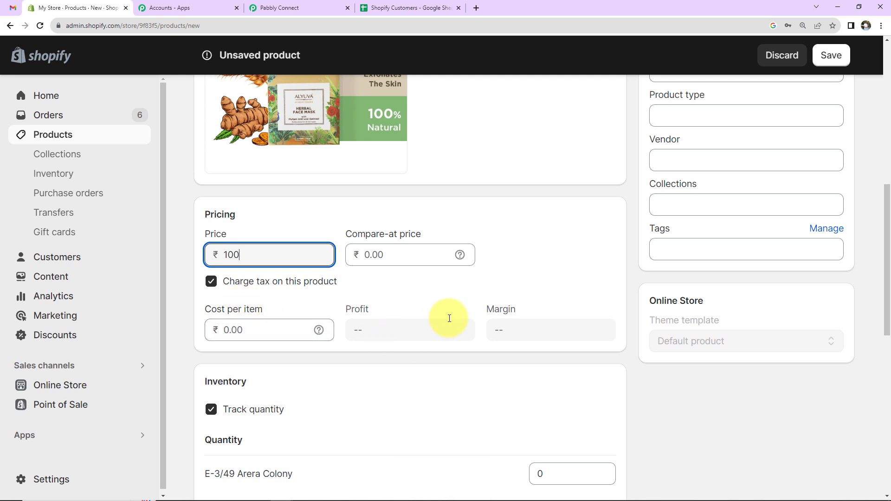
scroll(450, 318, down, 10)
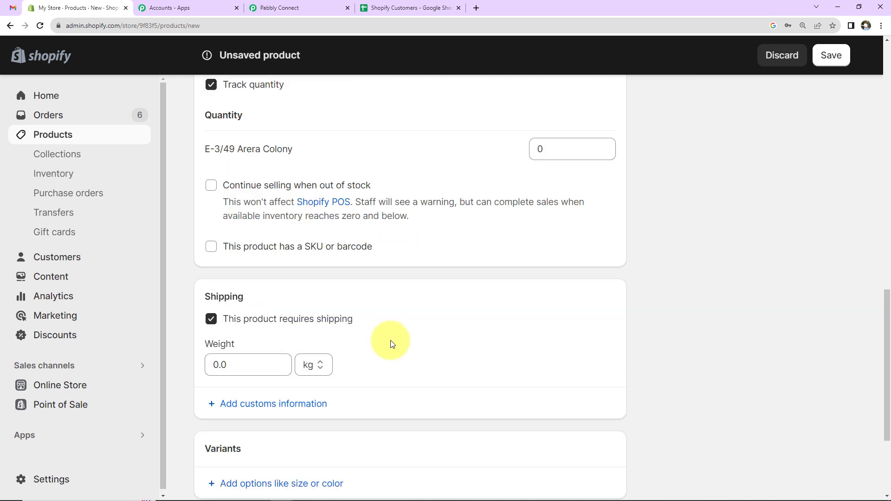
click(218, 256)
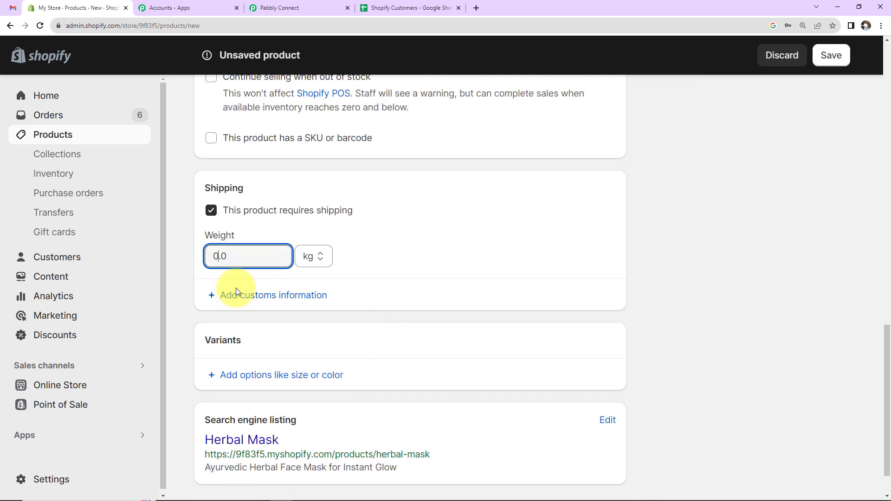
key(BackSpace)
key(BackSpace)
key(BackSpace)
text(100)
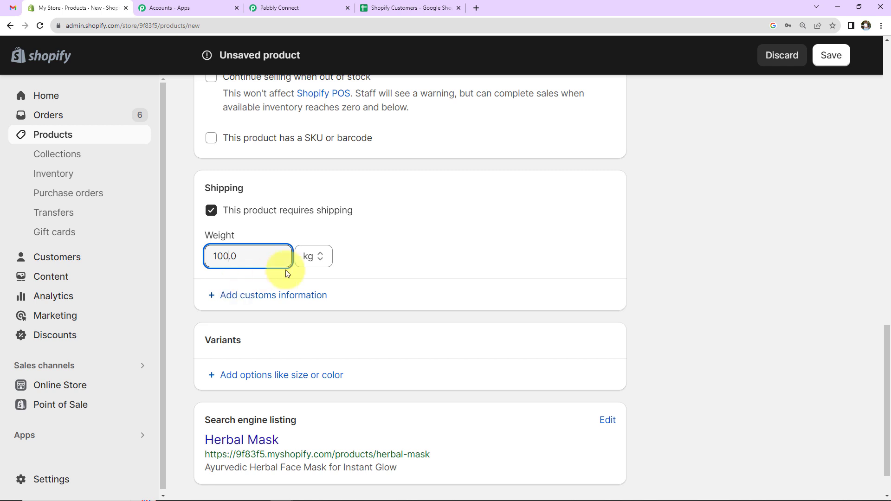
click(313, 257)
click(312, 309)
- Set category Health & Beauty, product type Face Mask, and tag Mask
scroll(372, 285, down, 1)
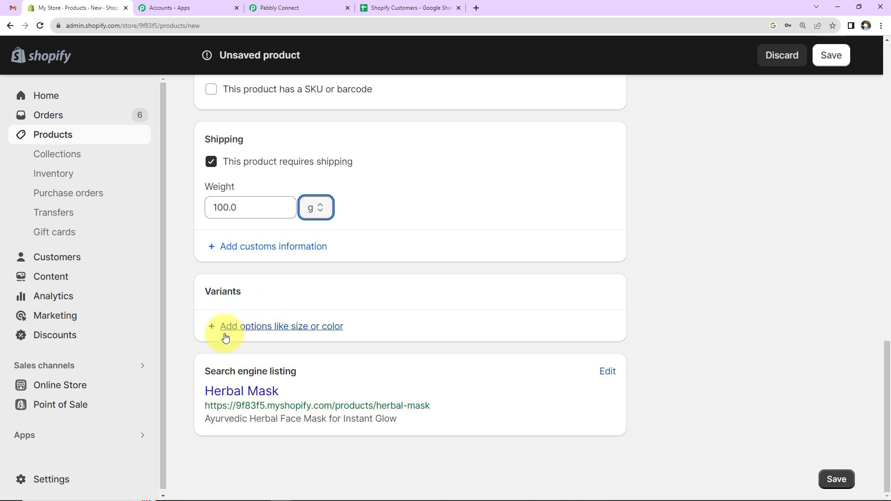
scroll(667, 338, up, 15)
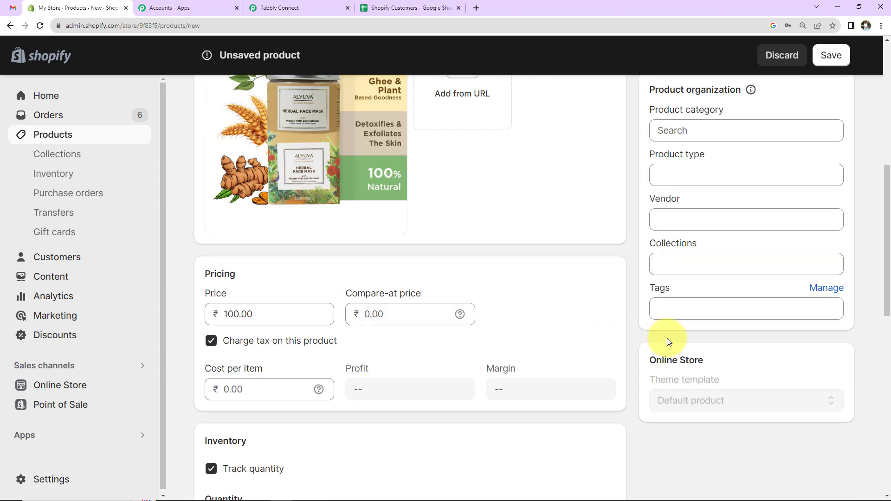
click(696, 343)
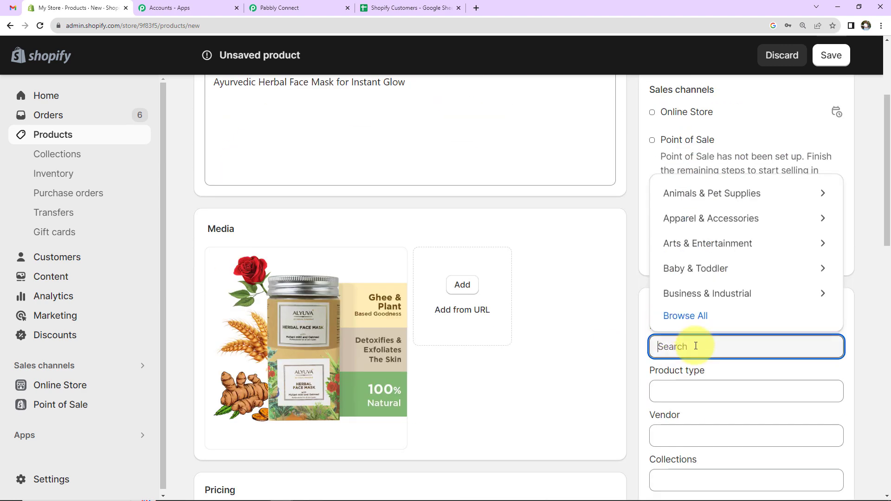
text(heal)
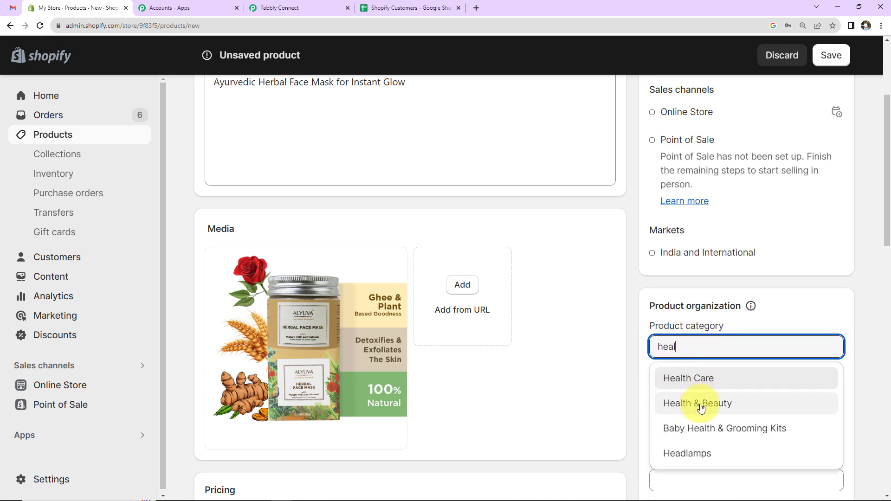
click(700, 405)
scroll(715, 325, down, 2)
click(708, 283)
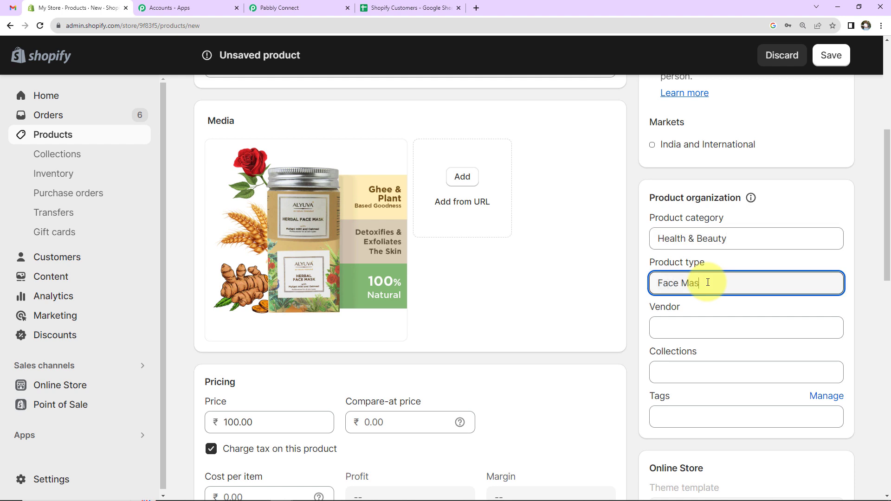
text(Face Mask)
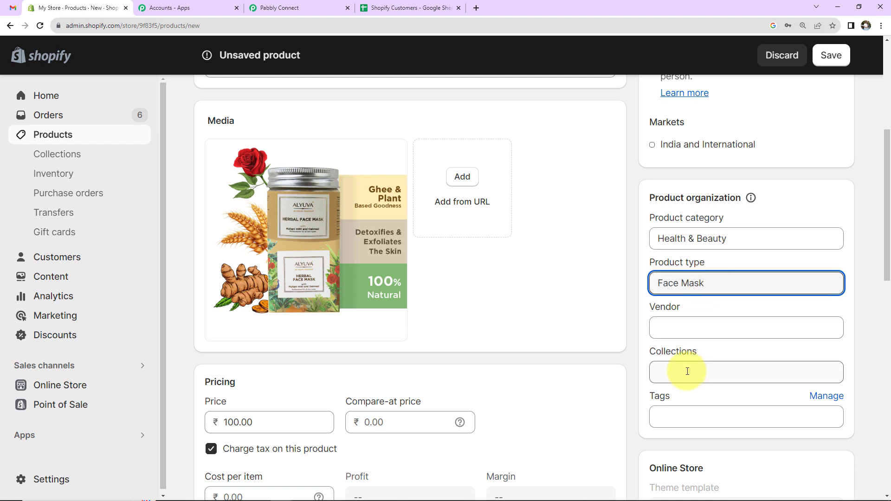
click(686, 417)
text(Mask)
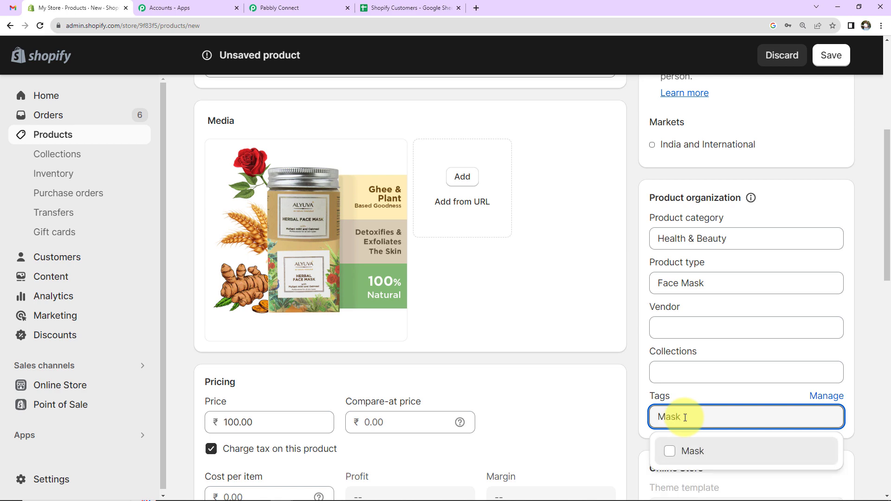
click(700, 451)
scroll(772, 368, down, 2)
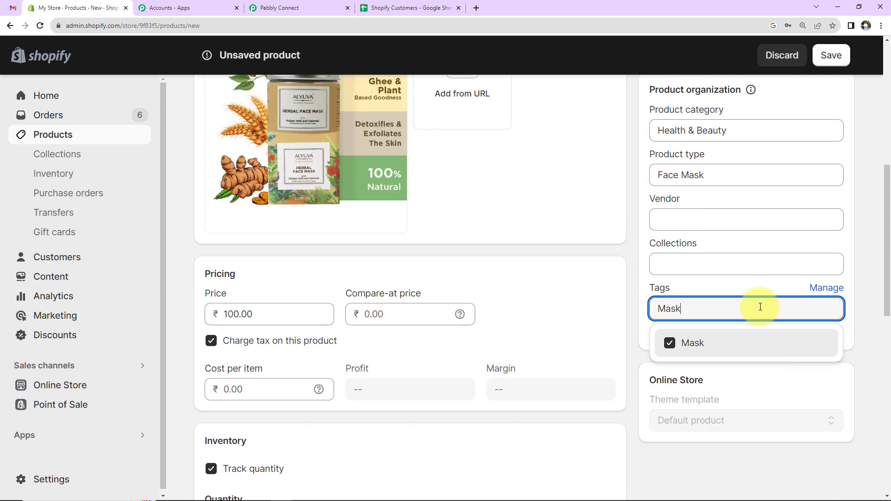
click(761, 285)
- Save the Herbal Mask product and dismiss the created notice
scroll(589, 348, up, 2)
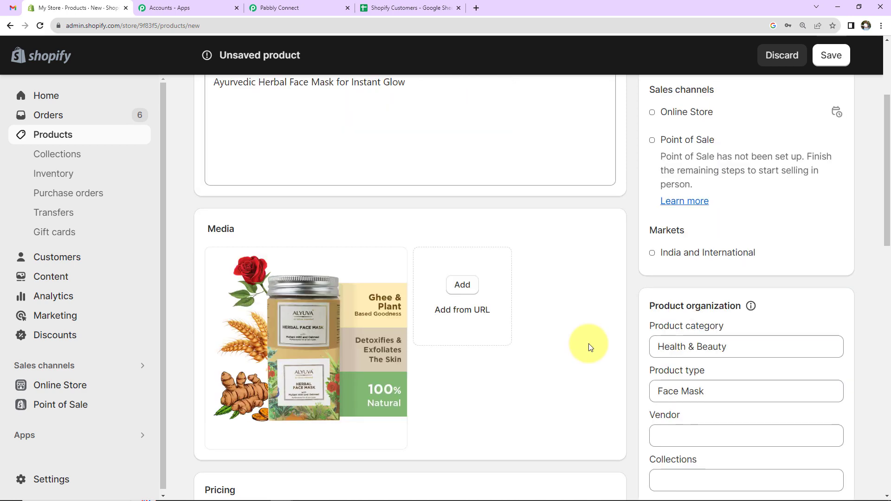
click(831, 56)
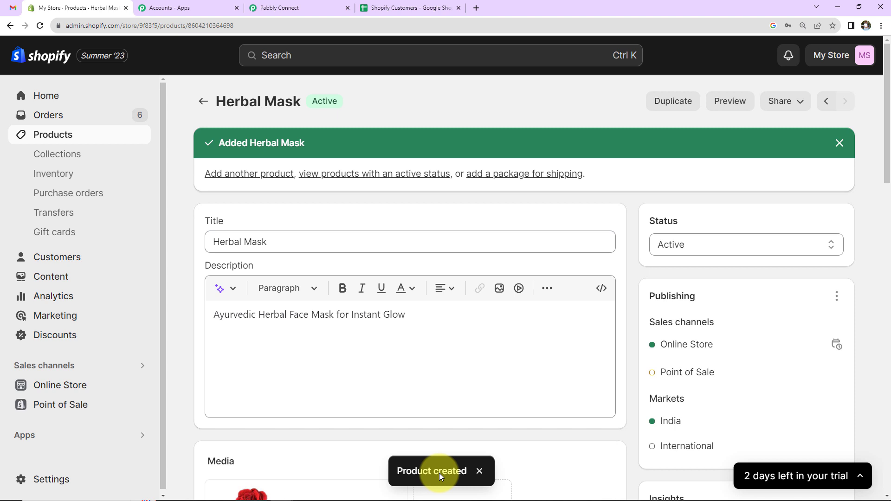
click(478, 472)
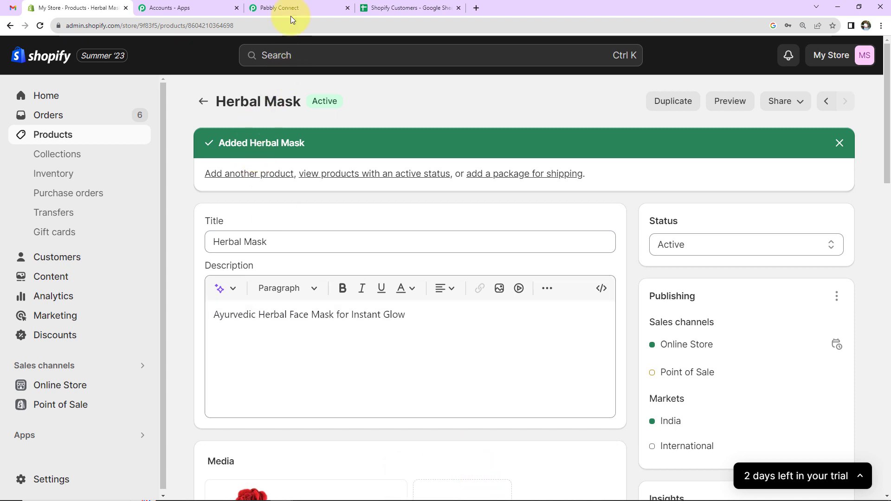
- Review the received Herbal Mask response: product ID, handle herbal-mask, image fields and description
click(291, 2)
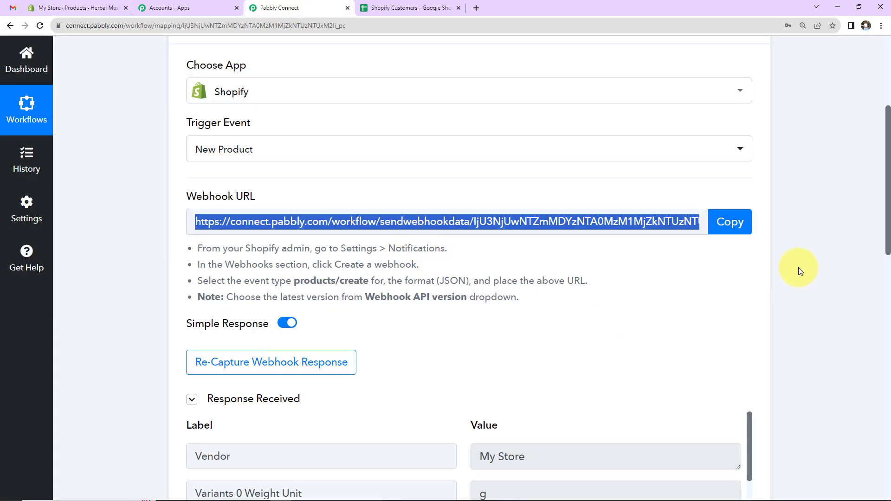
scroll(798, 271, down, 5)
scroll(798, 271, down, 2)
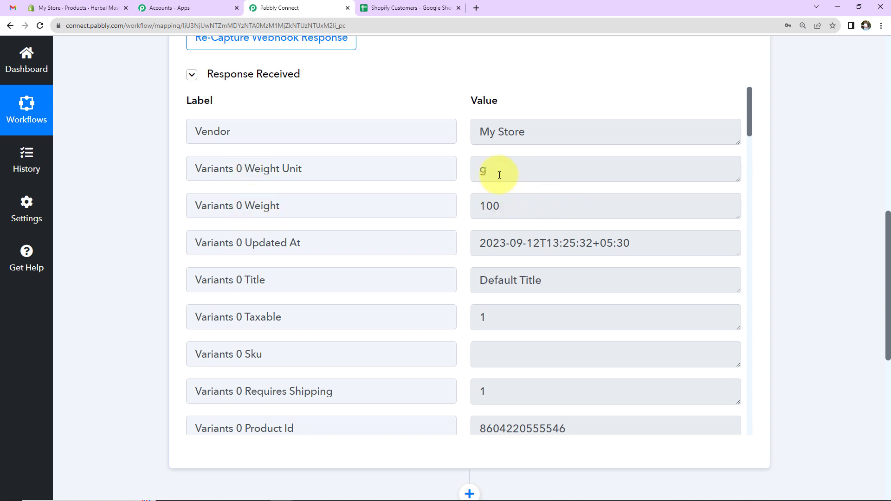
scroll(582, 351, down, 12)
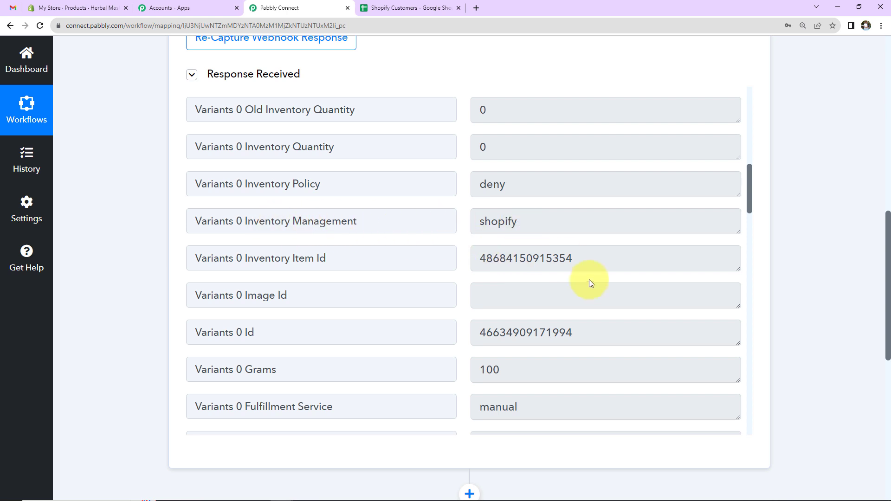
scroll(591, 281, down, 3)
scroll(592, 282, down, 3)
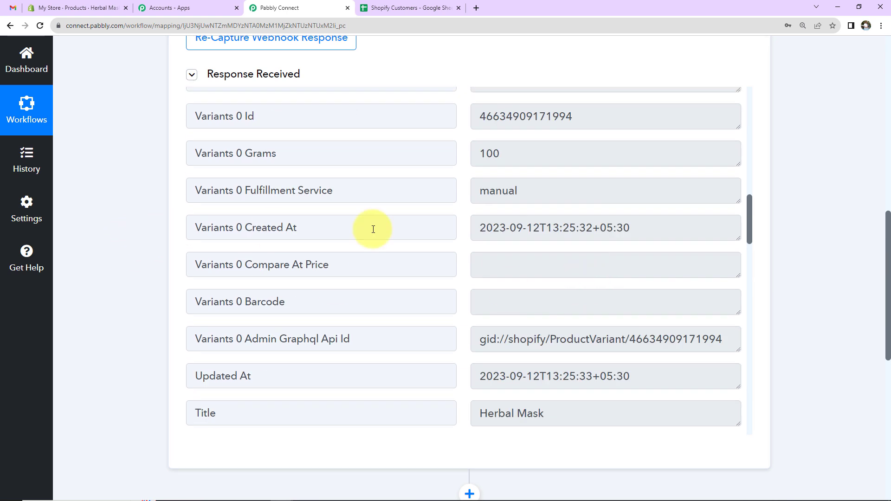
scroll(614, 295, down, 6)
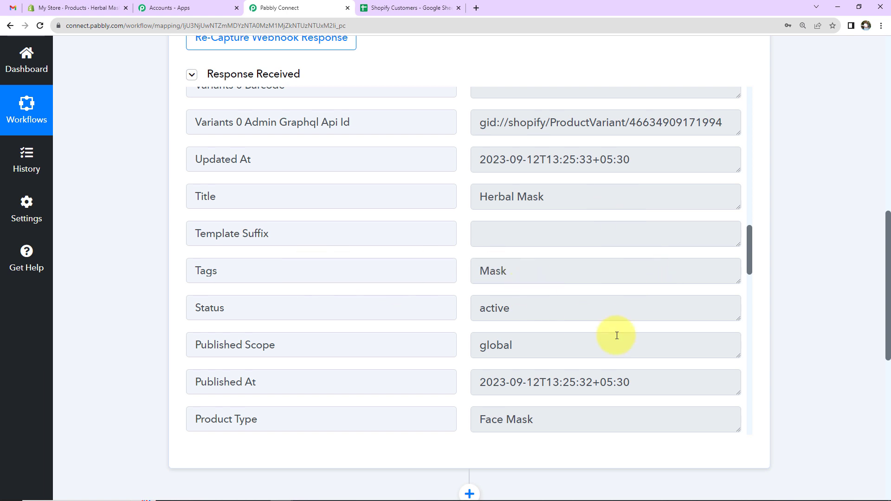
scroll(509, 330, down, 3)
scroll(628, 329, down, 9)
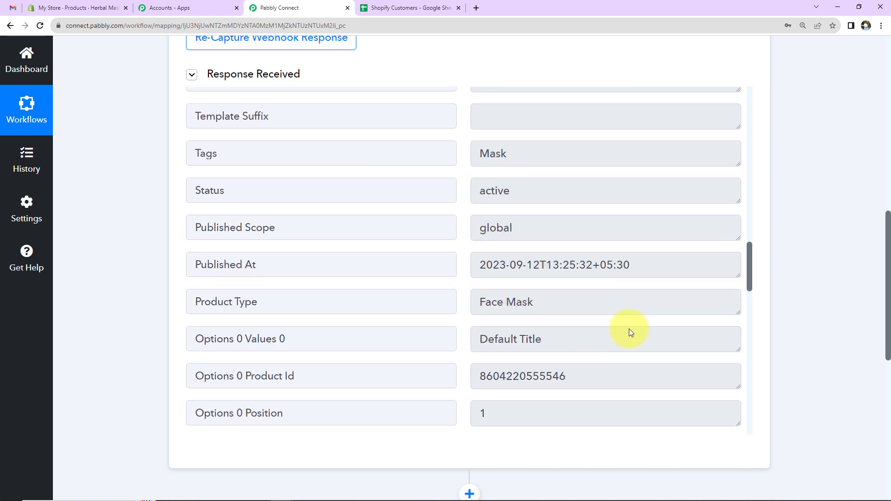
scroll(630, 330, down, 6)
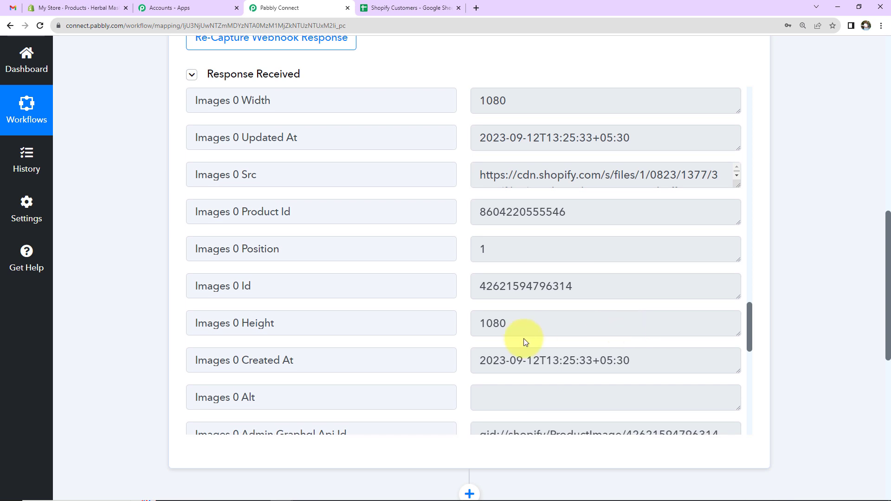
scroll(573, 328, down, 3)
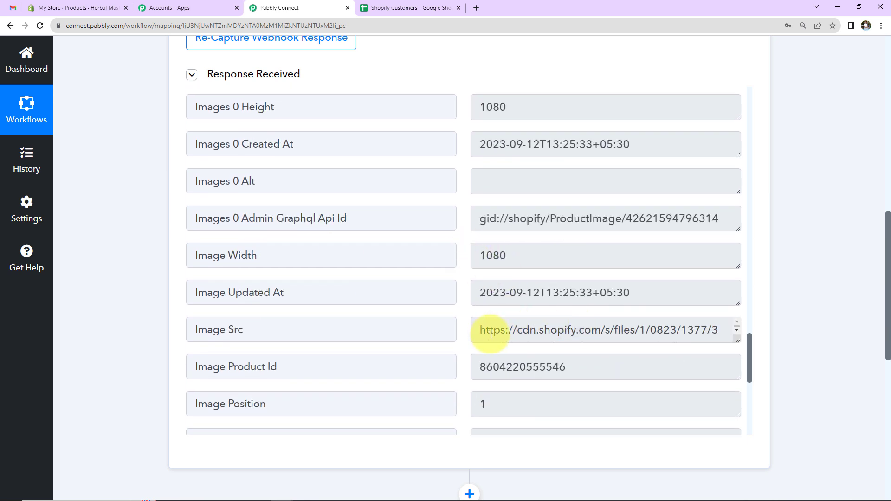
scroll(572, 330, down, 3)
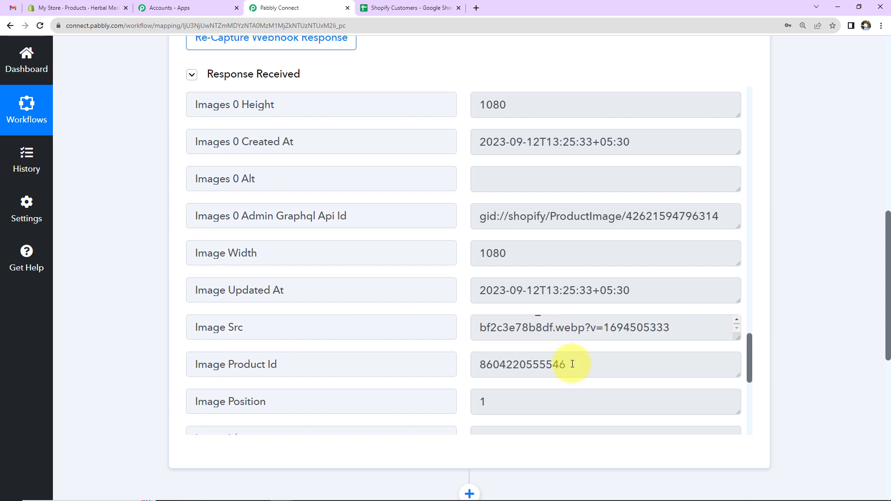
scroll(572, 365, down, 6)
scroll(622, 343, down, 3)
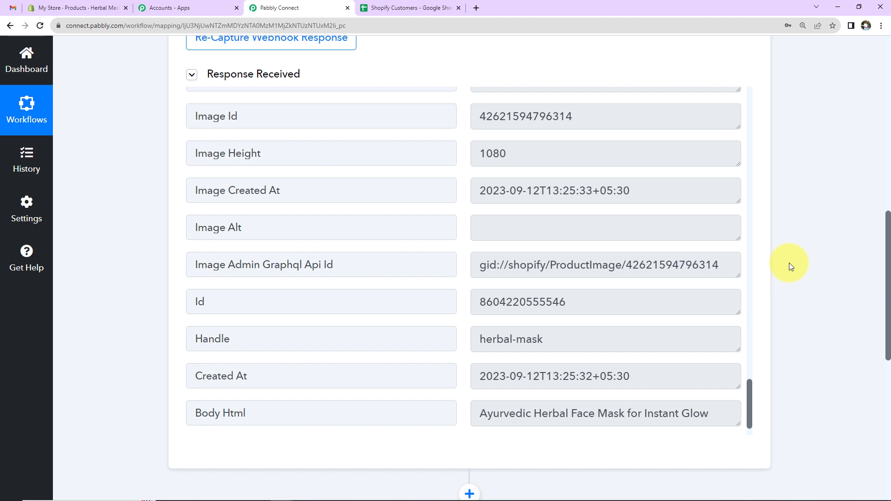
click(408, 9)
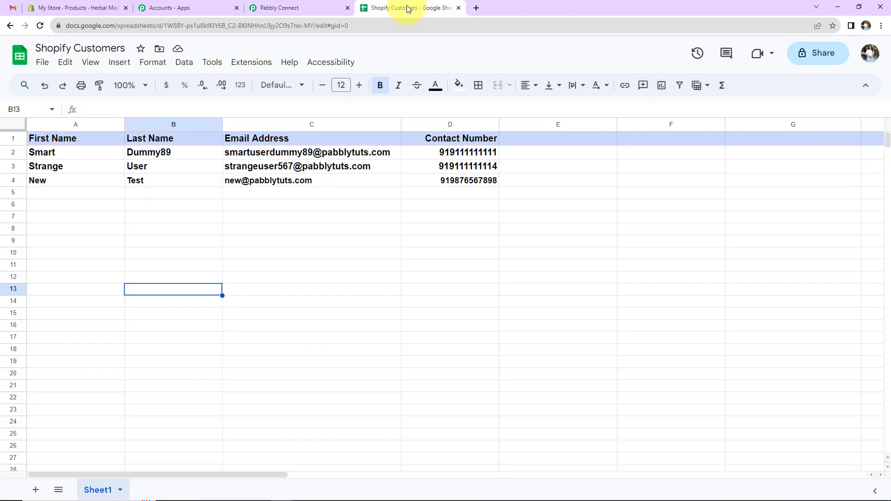
click(349, 348)
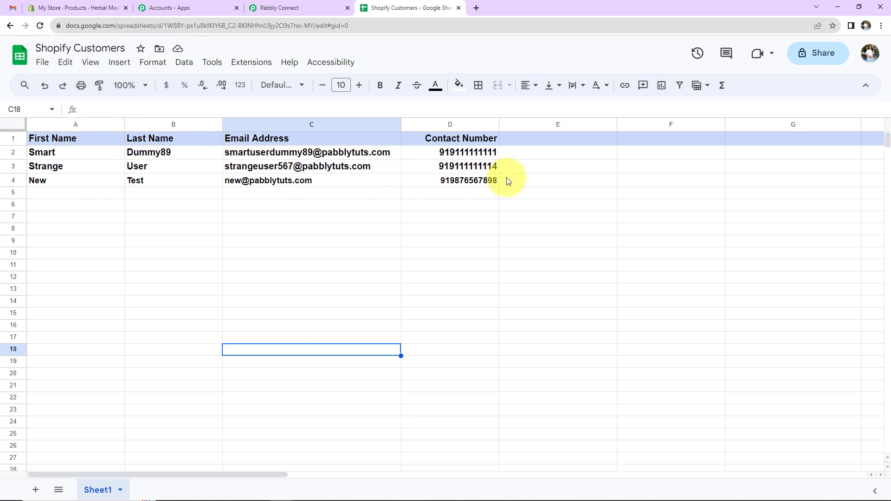
click(258, 7)
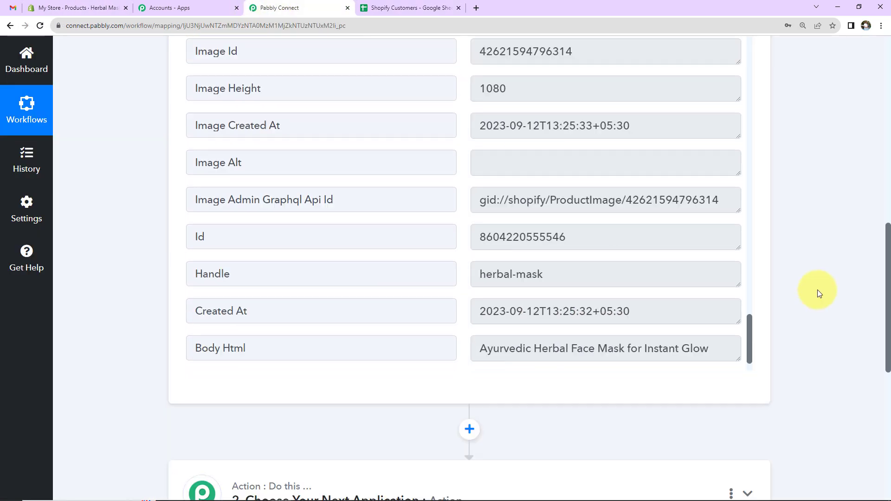
- Add a Google Sheets action step with the Get Row(s) event
scroll(819, 294, down, 3)
click(348, 343)
click(331, 418)
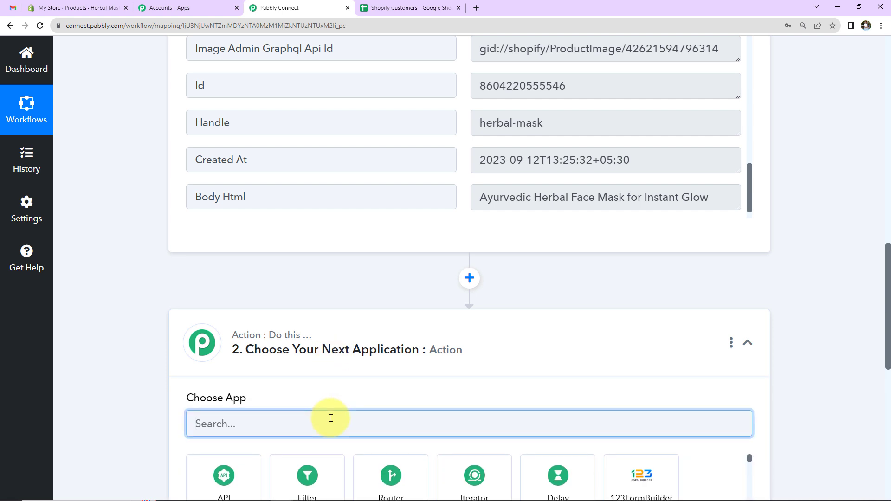
text(googl)
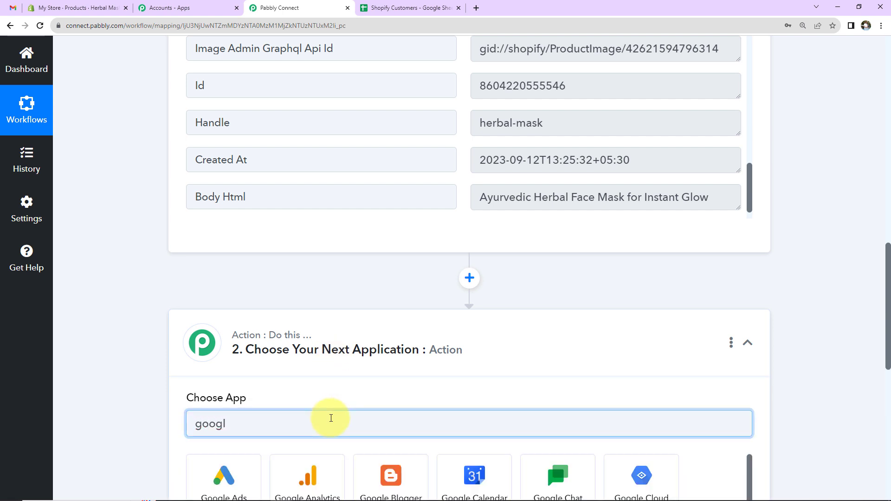
text(e s)
click(304, 483)
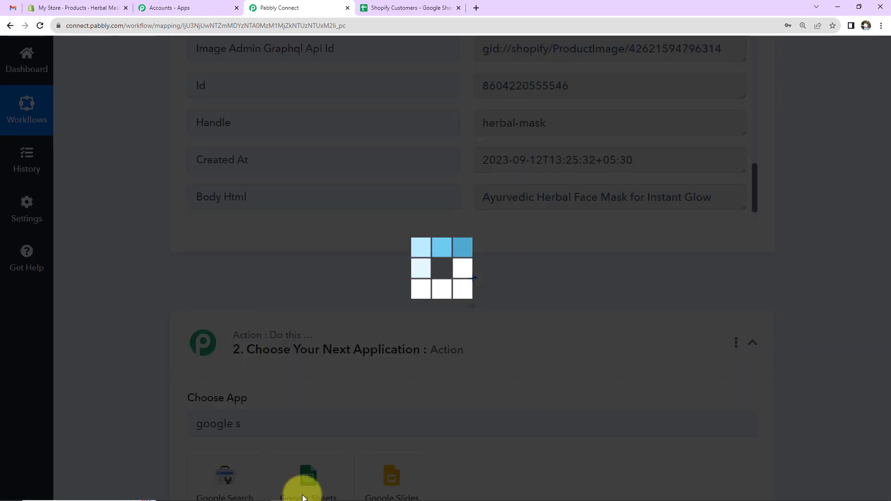
scroll(353, 301, down, 4)
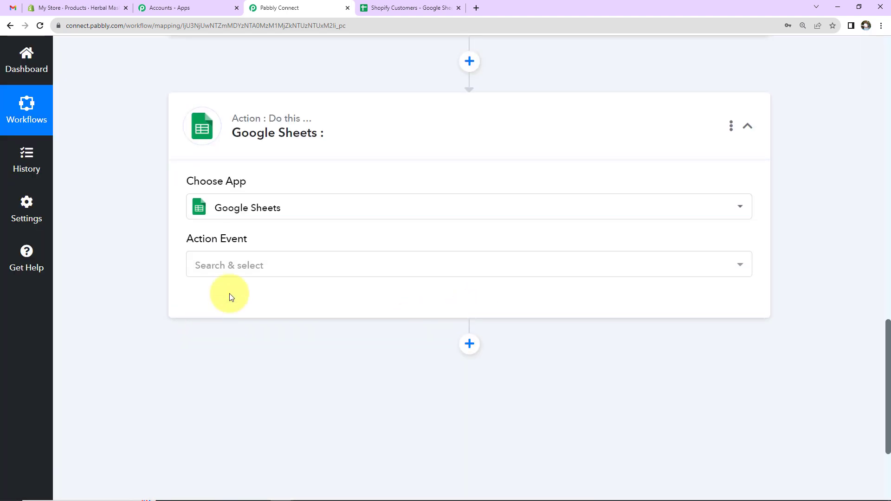
click(237, 265)
scroll(246, 374, down, 3)
click(235, 410)
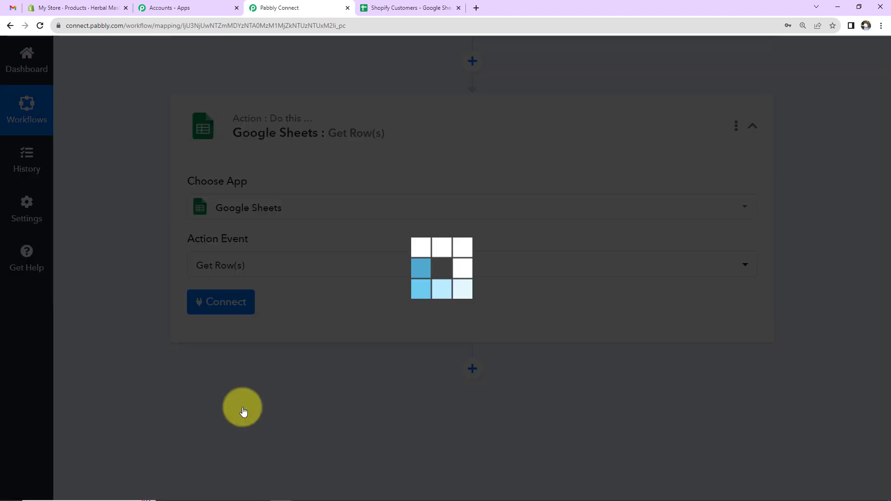
- Connect a new Google Sheets account by signing in with Google and allowing access
click(229, 299)
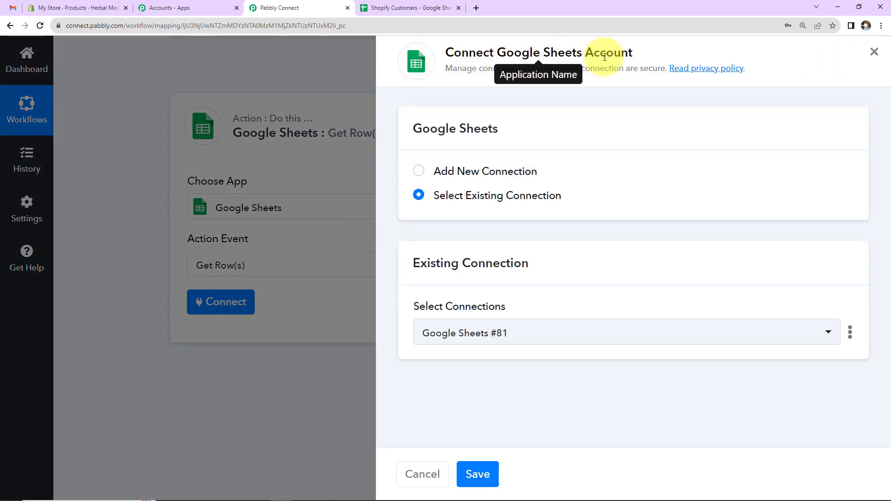
click(420, 172)
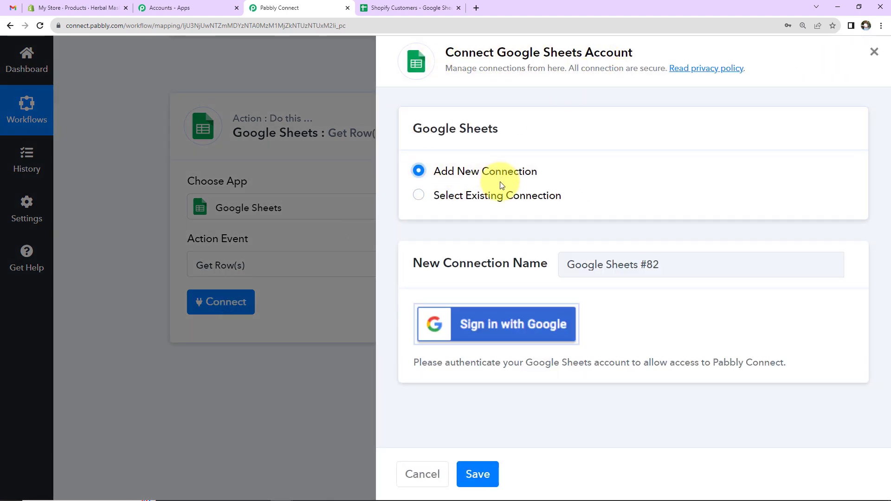
click(479, 325)
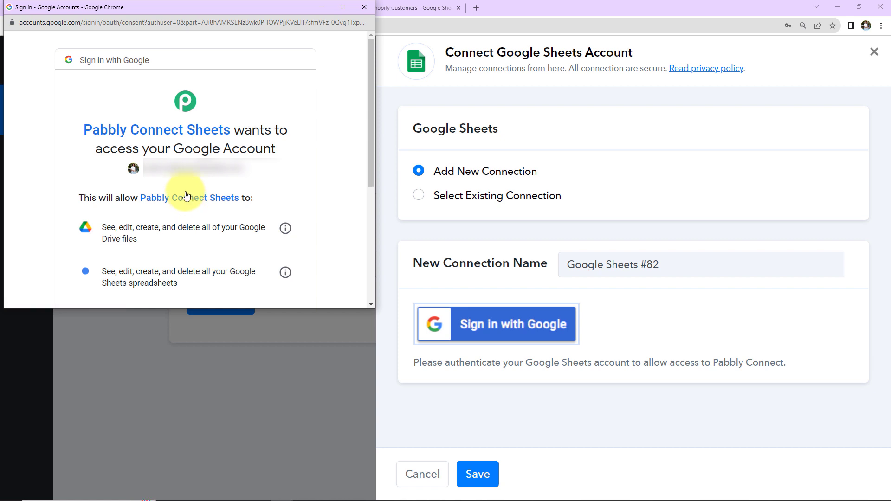
scroll(185, 195, down, 5)
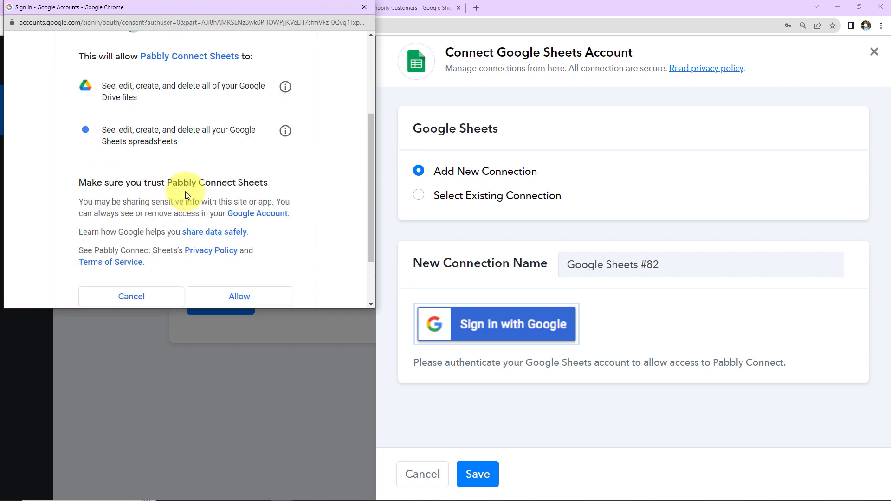
click(216, 233)
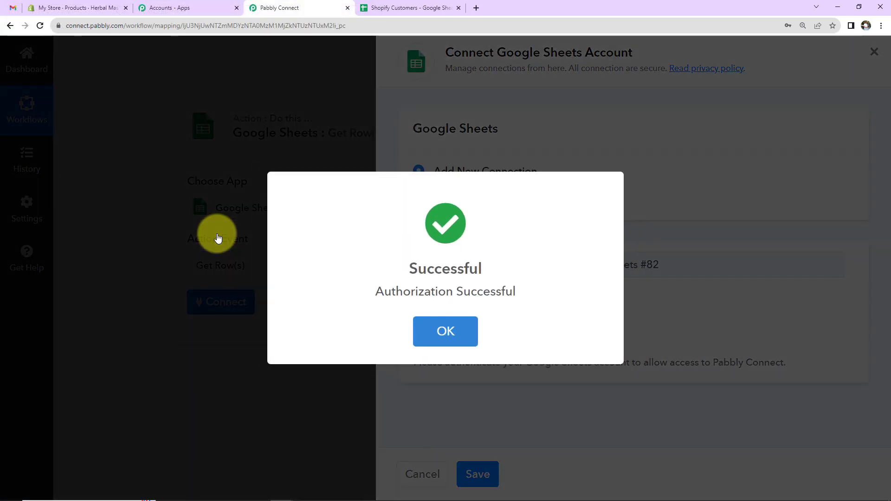
click(457, 325)
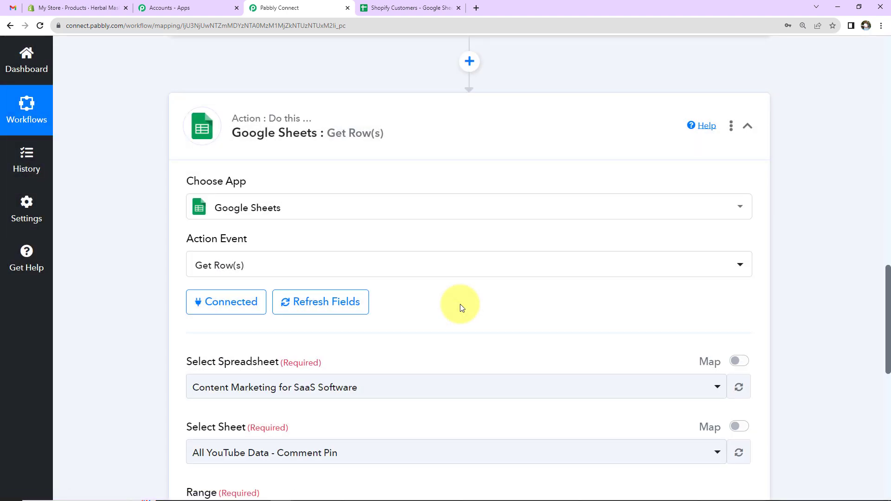
- Choose the Shopify Customers spreadsheet and its Sheet1
scroll(462, 307, down, 5)
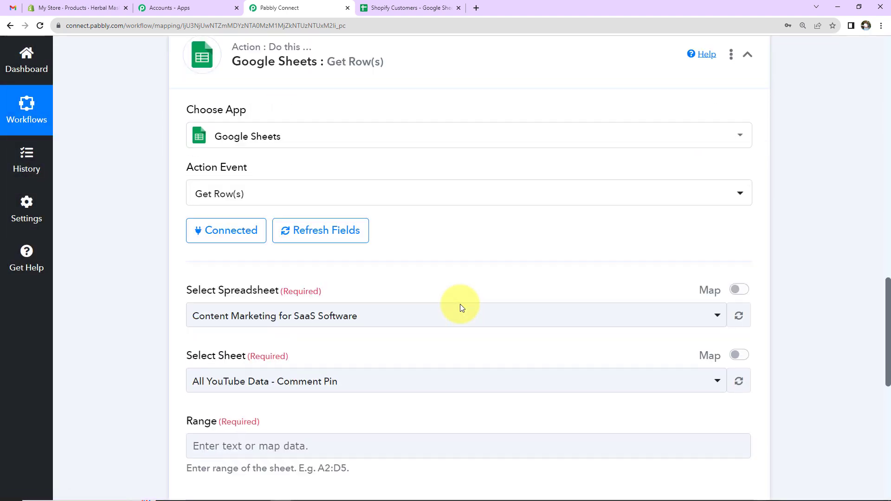
click(385, 168)
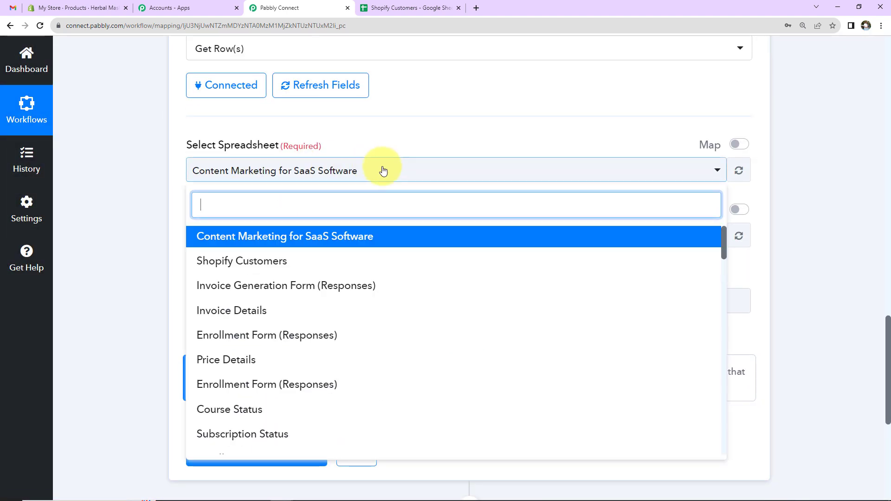
click(286, 260)
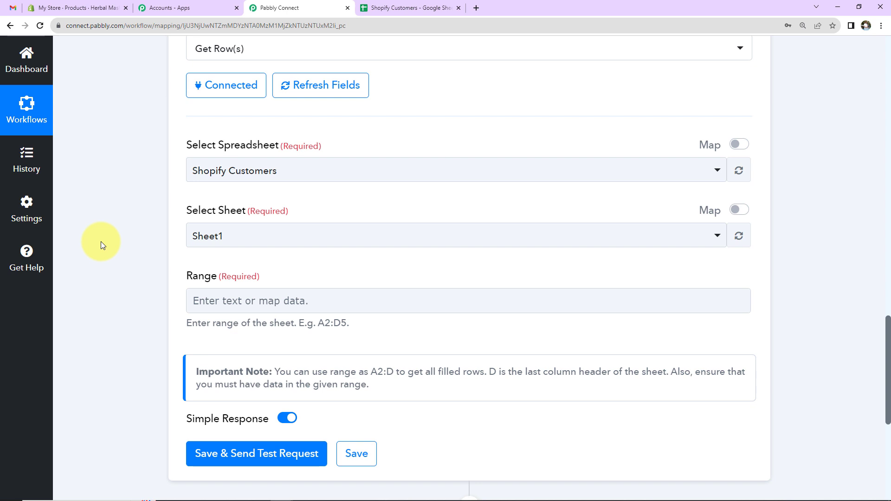
scroll(126, 277, down, 2)
click(279, 199)
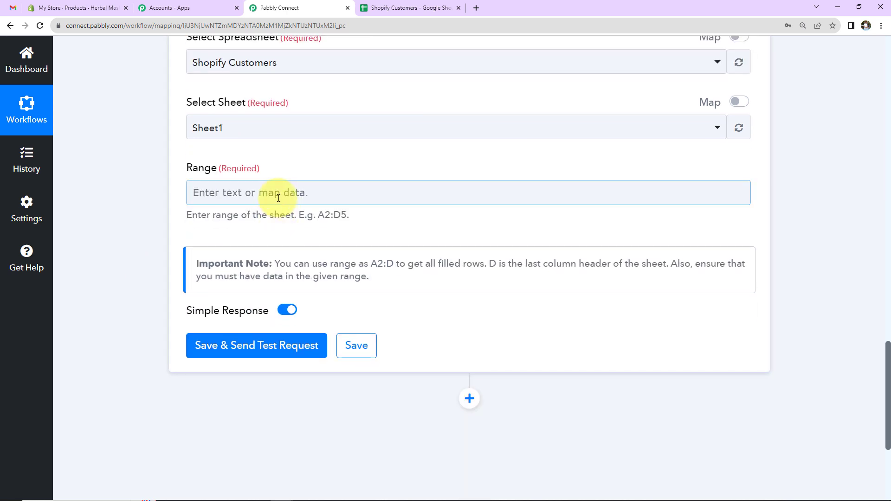
- Select the three customer rows, A2 through D4, in the Shopify Customers sheet
click(378, 7)
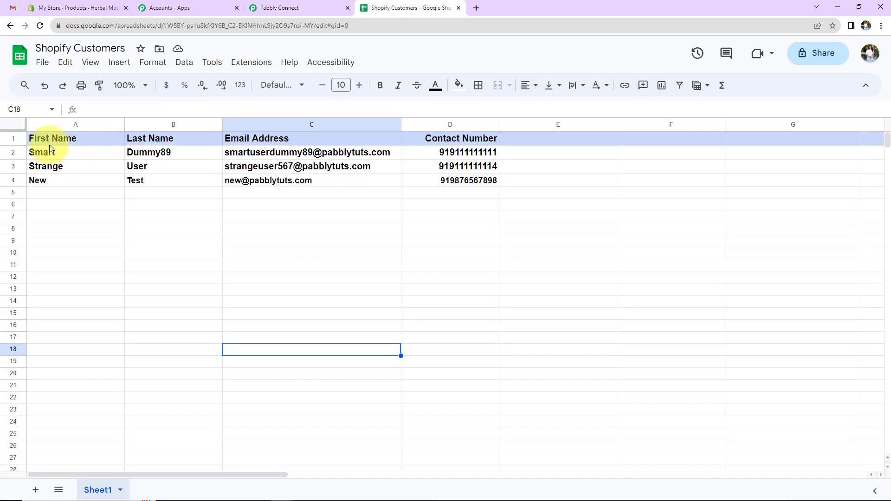
drag(46, 149, 452, 173)
click(449, 204)
click(61, 154)
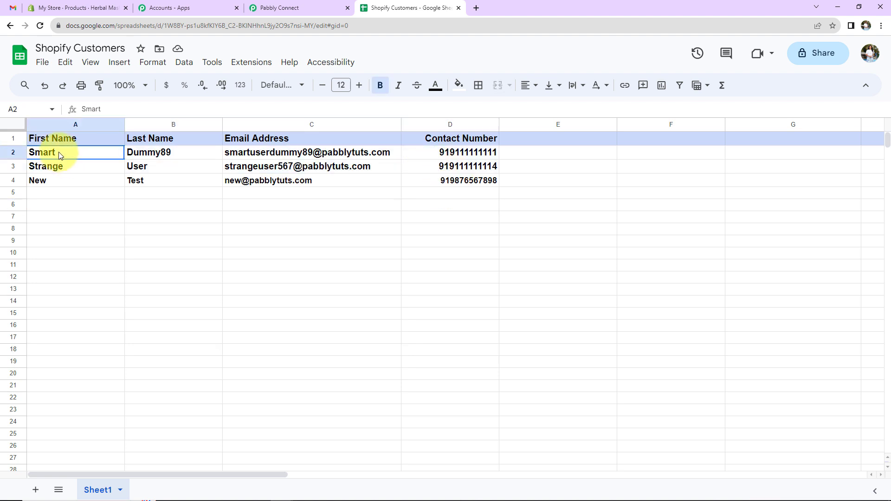
drag(60, 154, 437, 184)
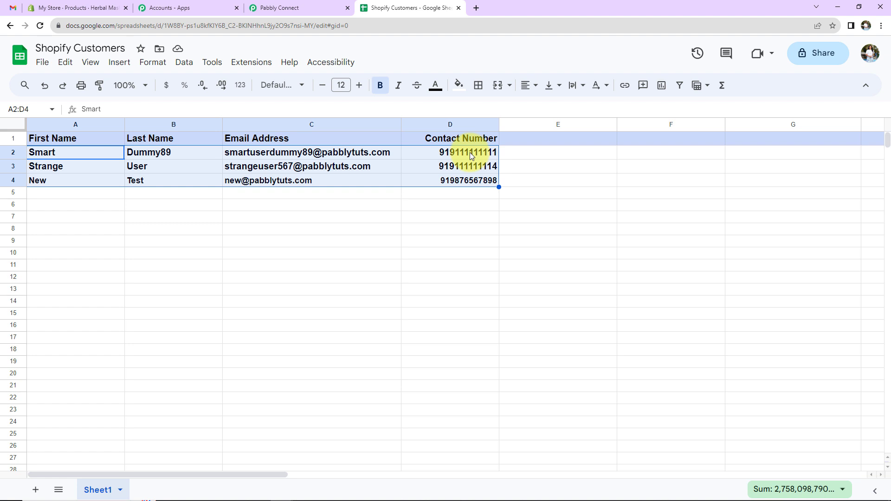
- Enter range A2:D in Get Row(s), save, and review the test rows
click(291, 6)
click(262, 193)
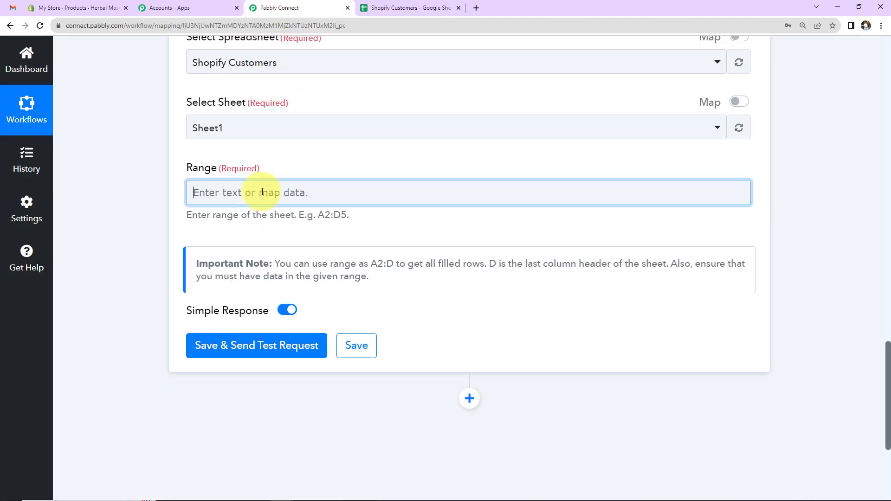
text(A2:D)
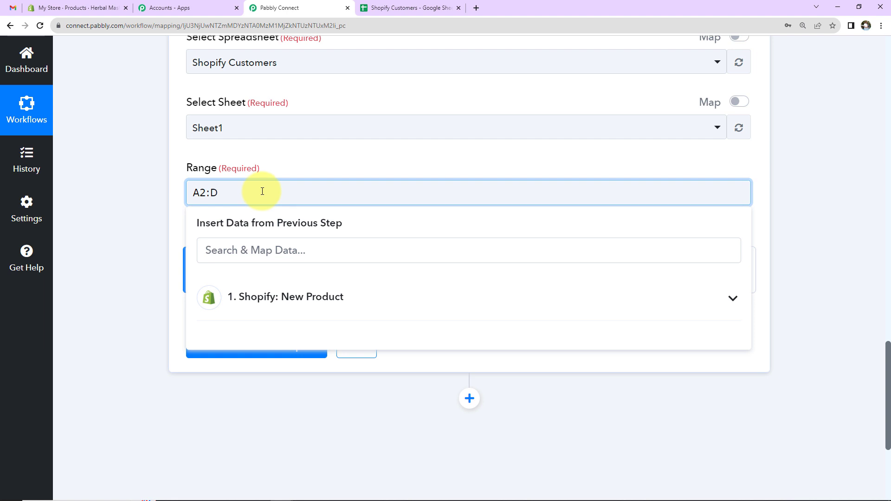
click(159, 192)
click(225, 354)
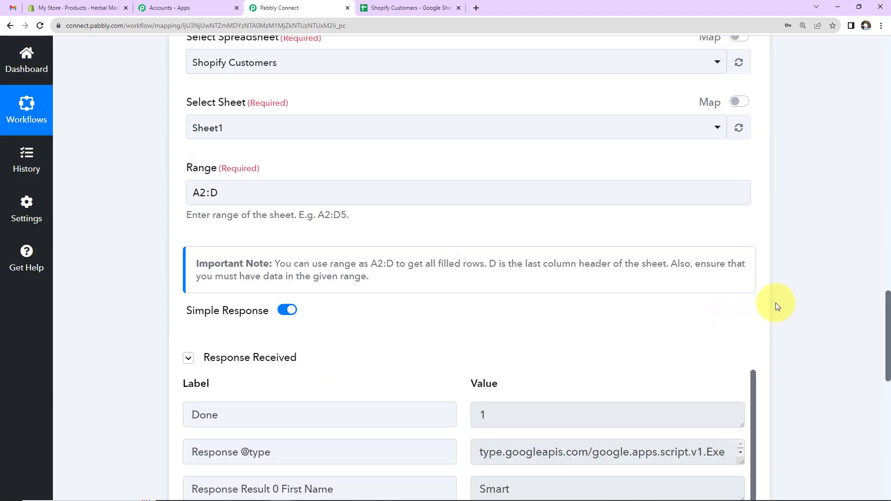
scroll(777, 306, down, 2)
scroll(552, 348, down, 1)
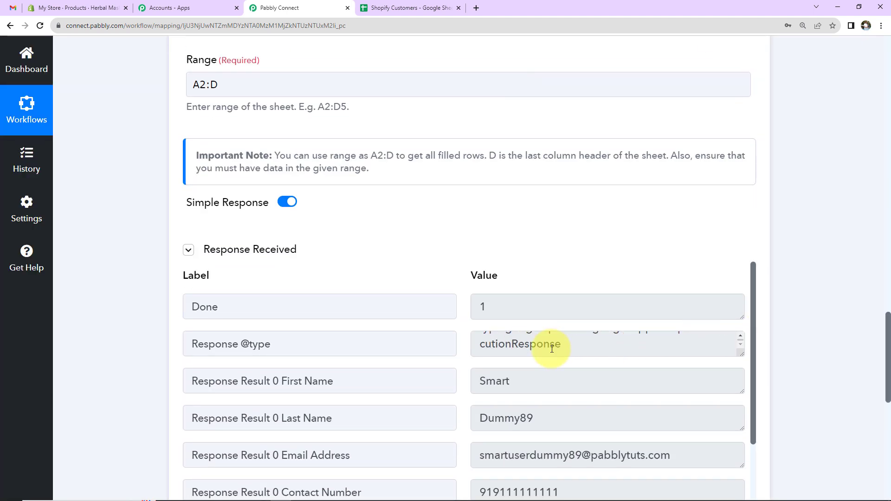
scroll(371, 378, down, 2)
scroll(495, 422, down, 4)
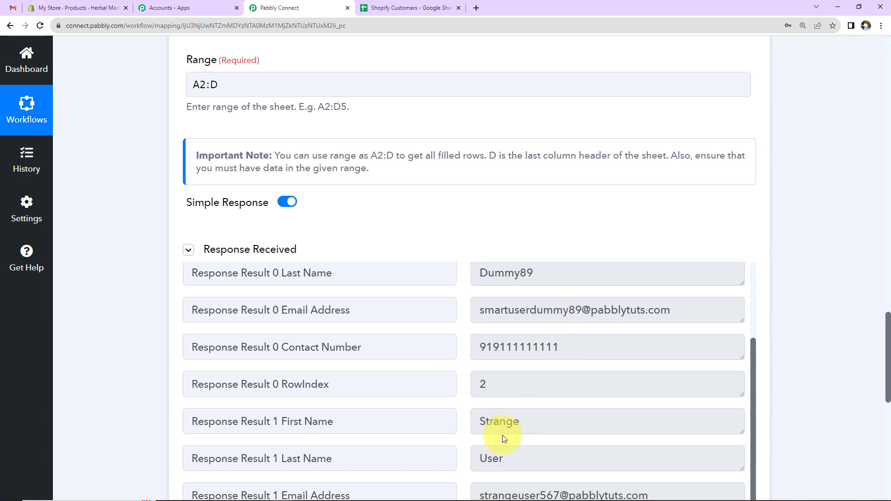
scroll(434, 413, down, 2)
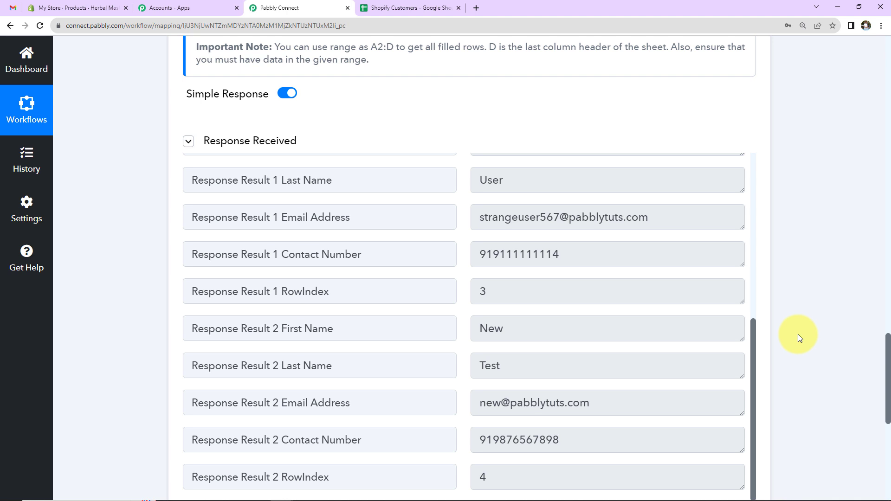
scroll(817, 316, up, 2)
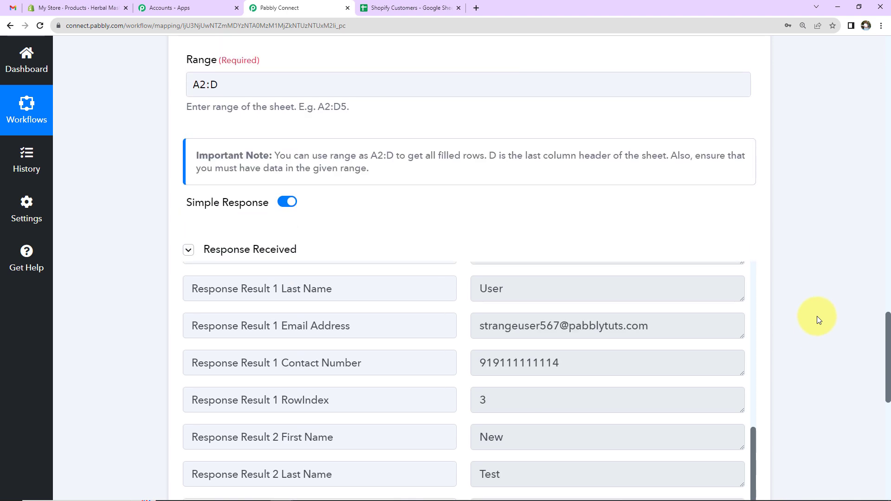
- Turn Simple Response off and resend the test request
click(291, 203)
scroll(324, 241, down, 4)
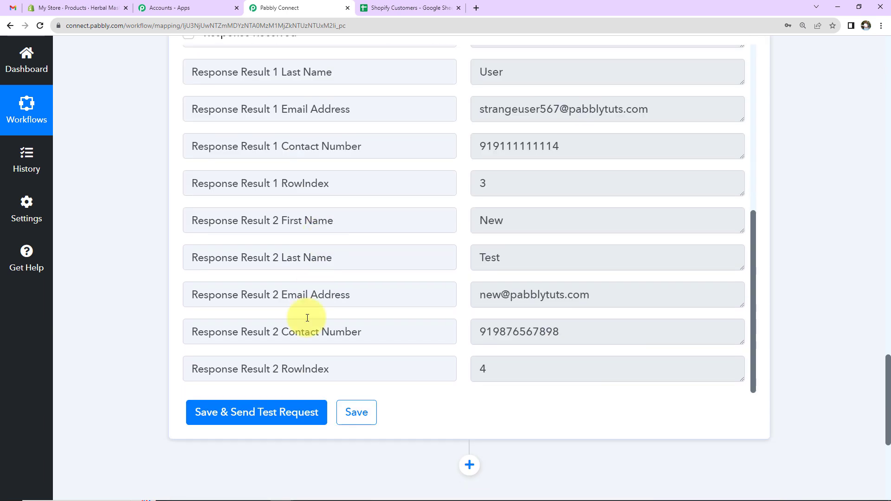
click(240, 425)
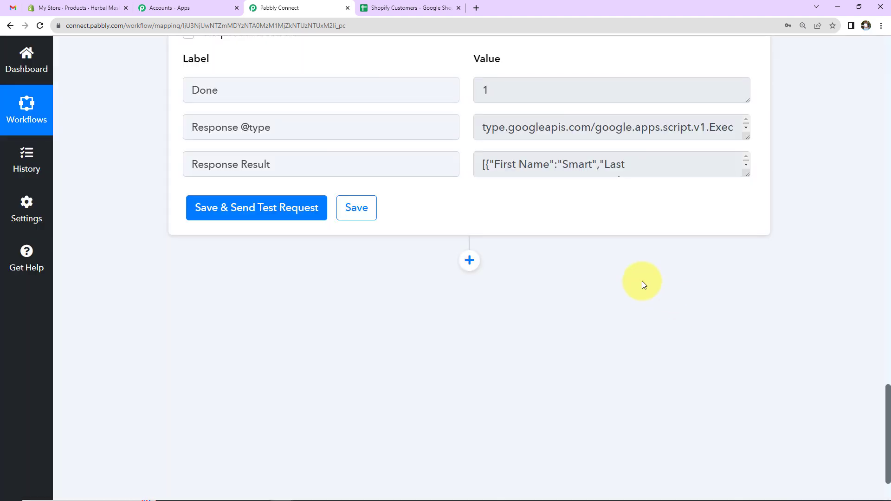
- Enlarge the Response Result box to see all sheet rows, then add a new step for the Iterator
drag(748, 176, 752, 364)
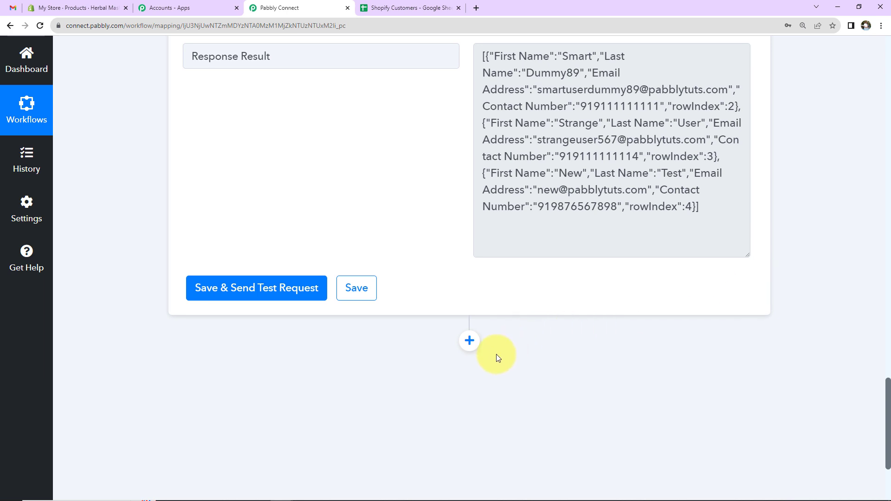
click(470, 341)
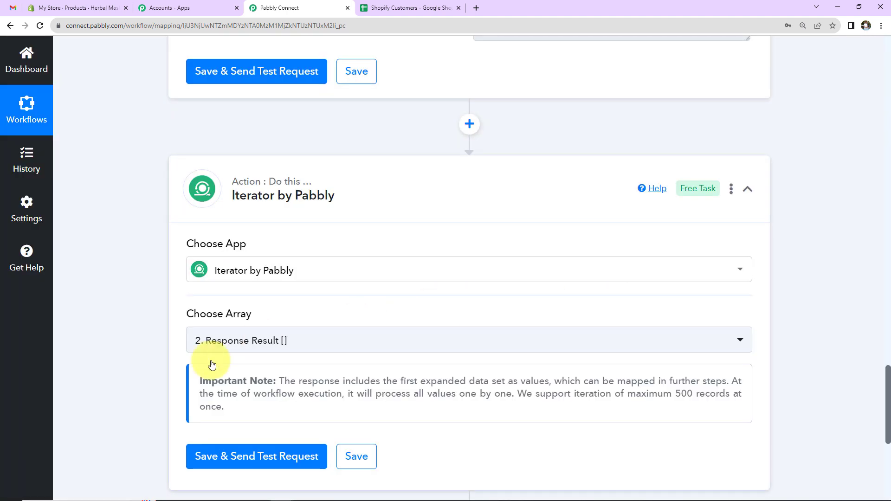
- Test the Iterator step and review the first row's name, e-mail, contact number and RowIndex 2
click(200, 457)
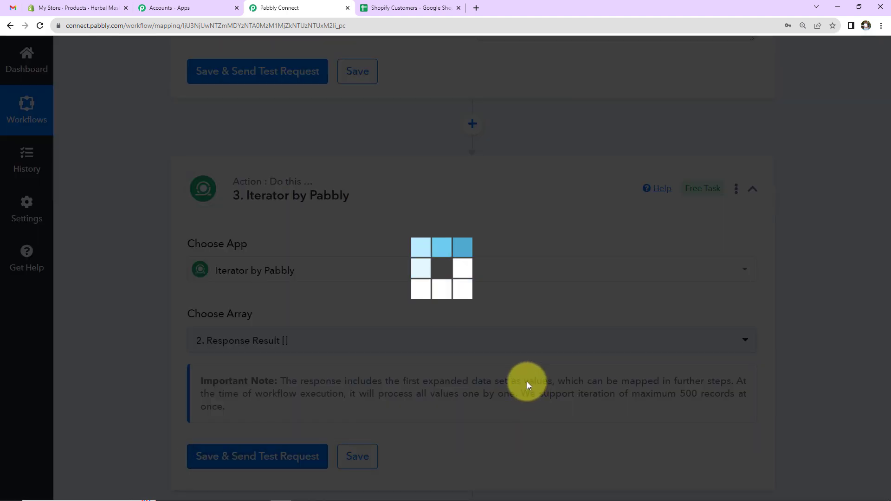
scroll(802, 288, down, 5)
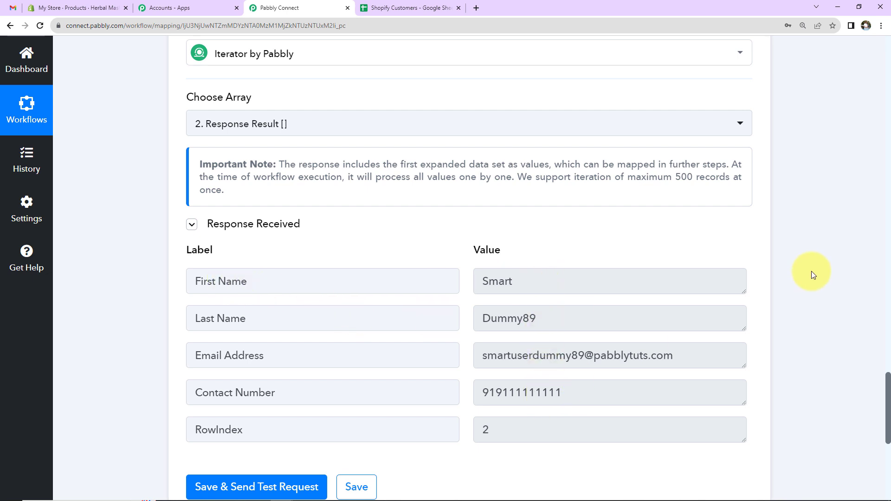
scroll(812, 271, down, 5)
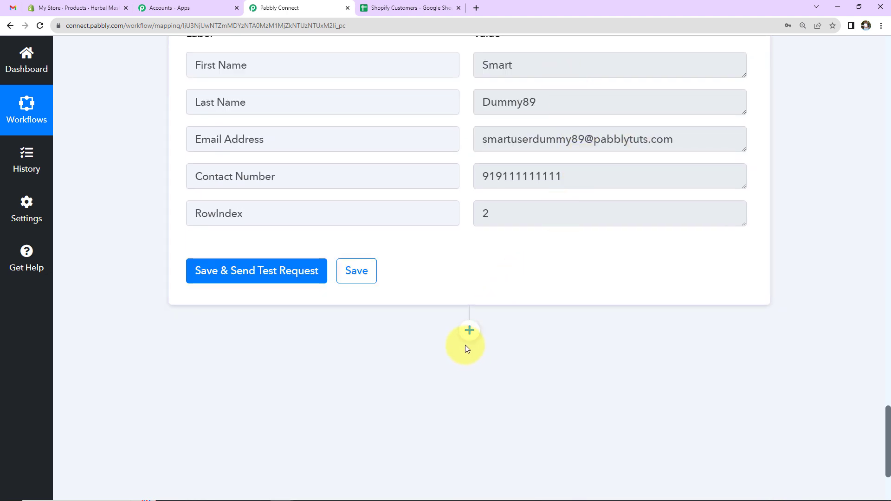
- Add a Gmail action with the Send Email event and begin connecting an account
click(468, 331)
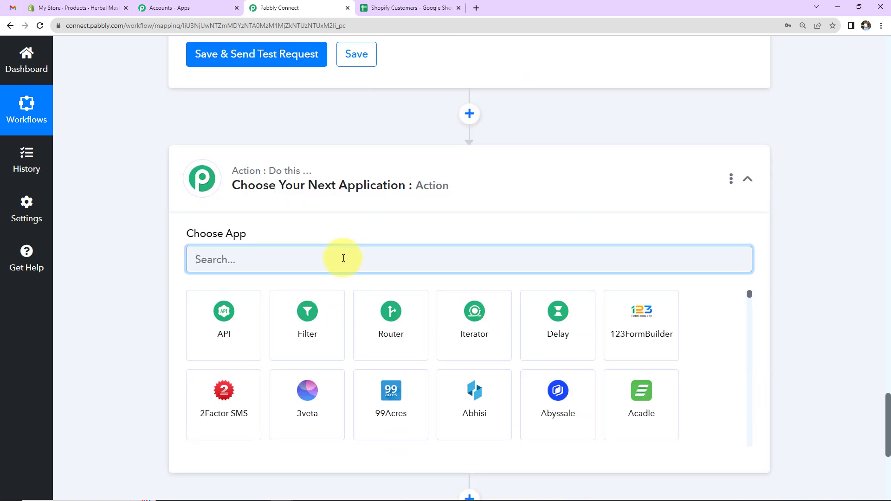
text(gmail)
click(343, 312)
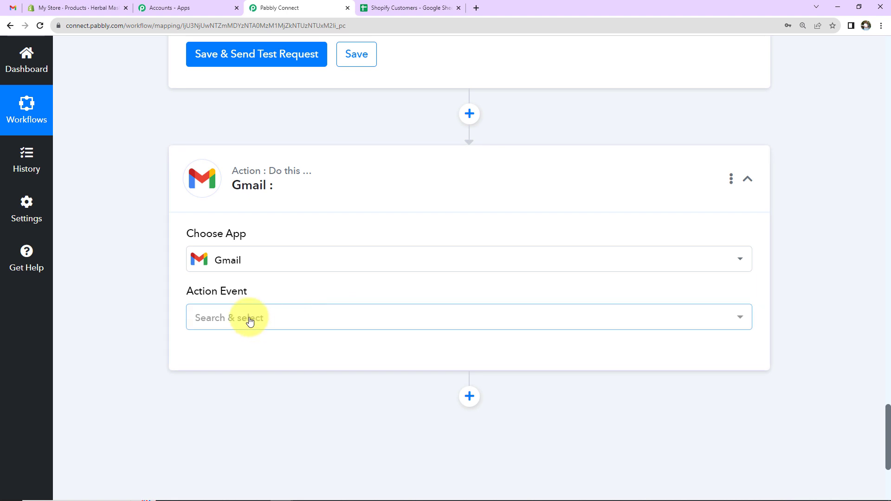
click(250, 320)
click(233, 395)
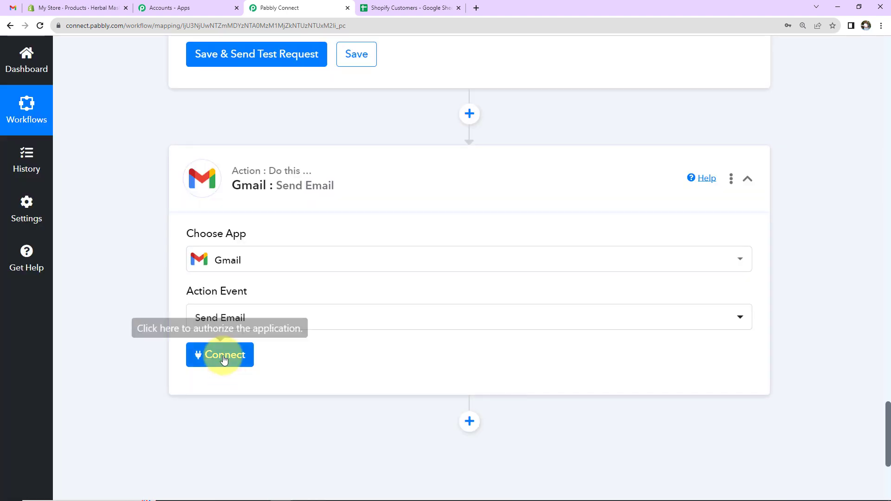
click(224, 357)
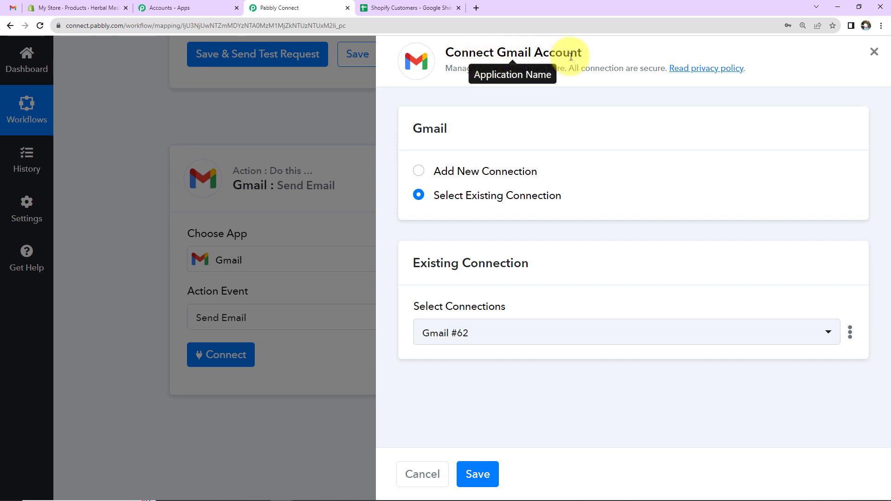
- Create a new Gmail connection by choosing the Google account and allowing Pabbly access
click(419, 171)
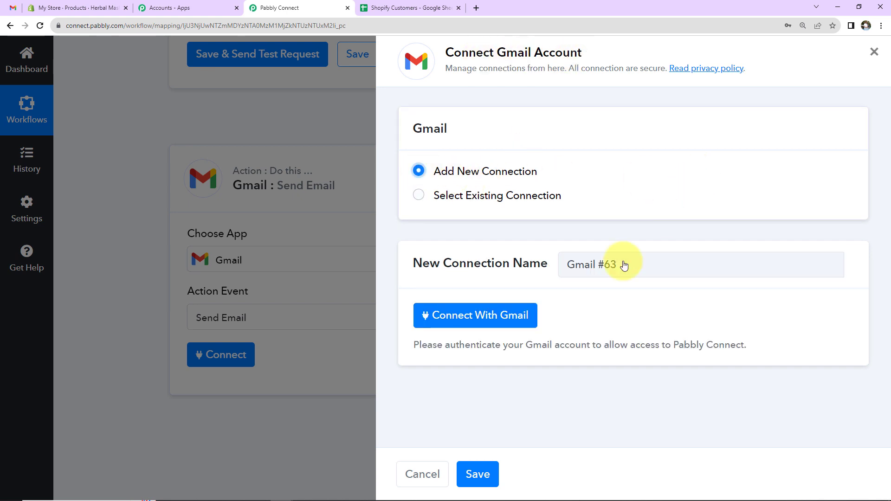
click(470, 318)
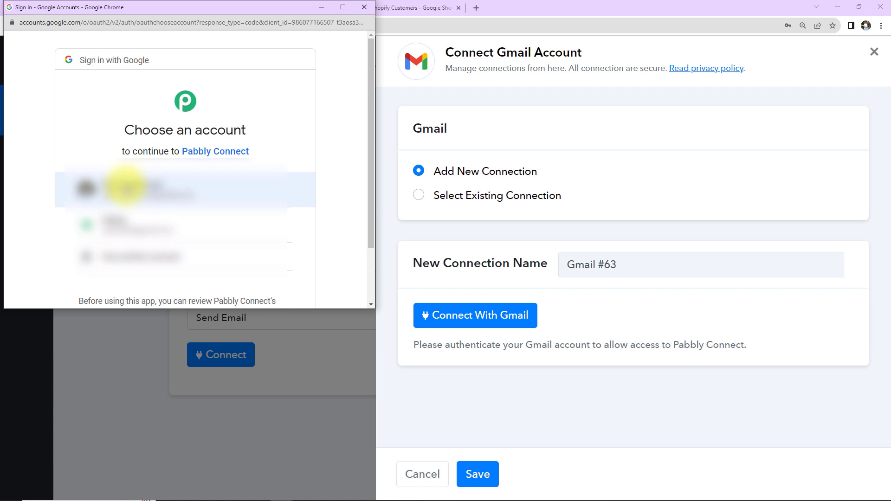
click(125, 186)
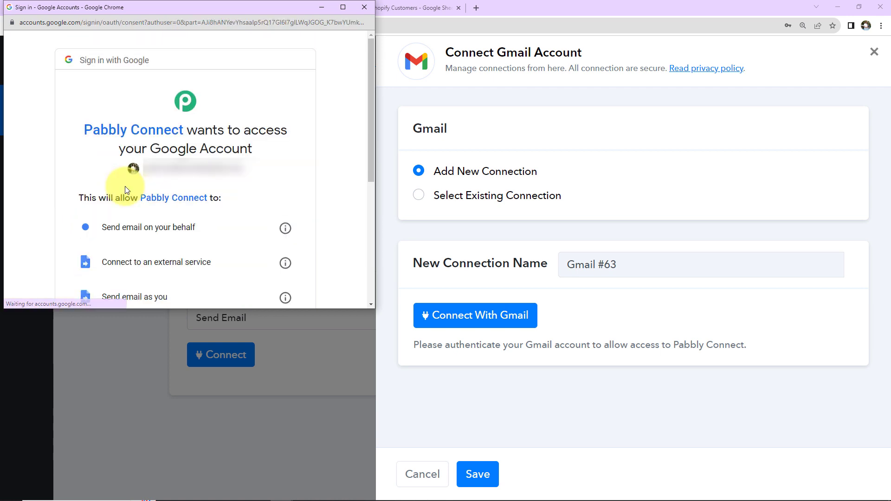
scroll(125, 188, down, 5)
click(202, 230)
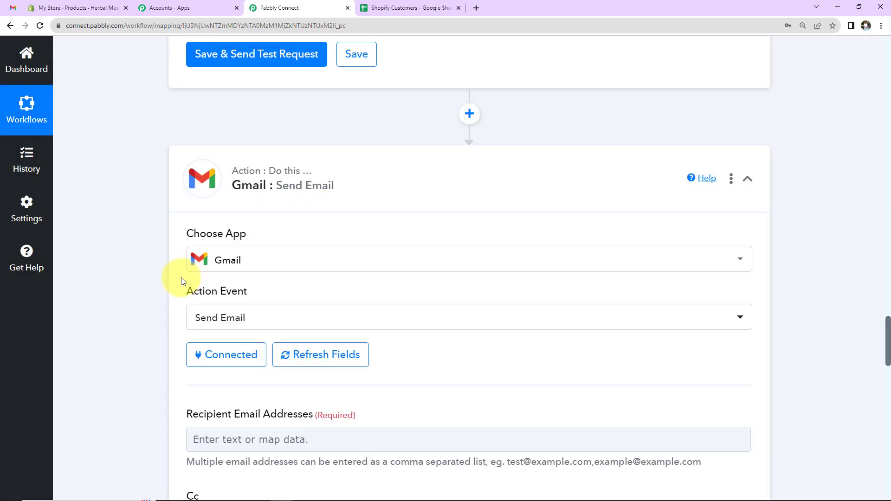
- Map the Iterator's 3. Email Address field into Recipient Email Addresses
scroll(414, 286, down, 7)
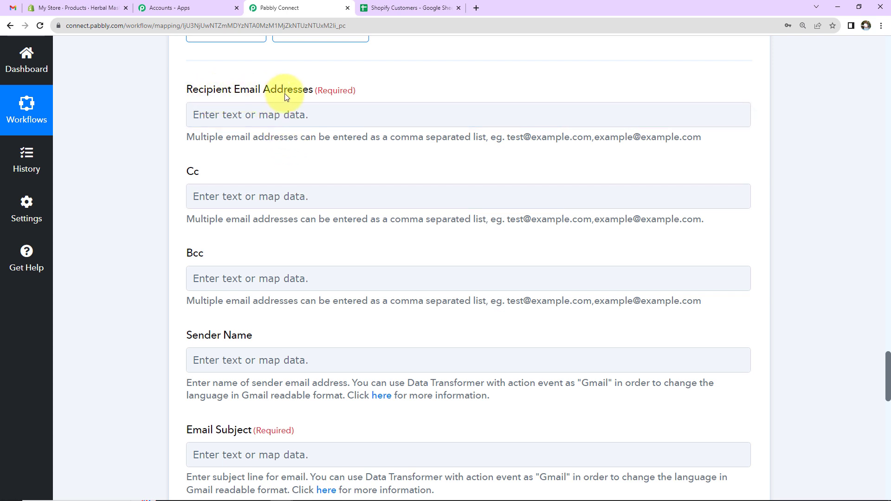
click(268, 115)
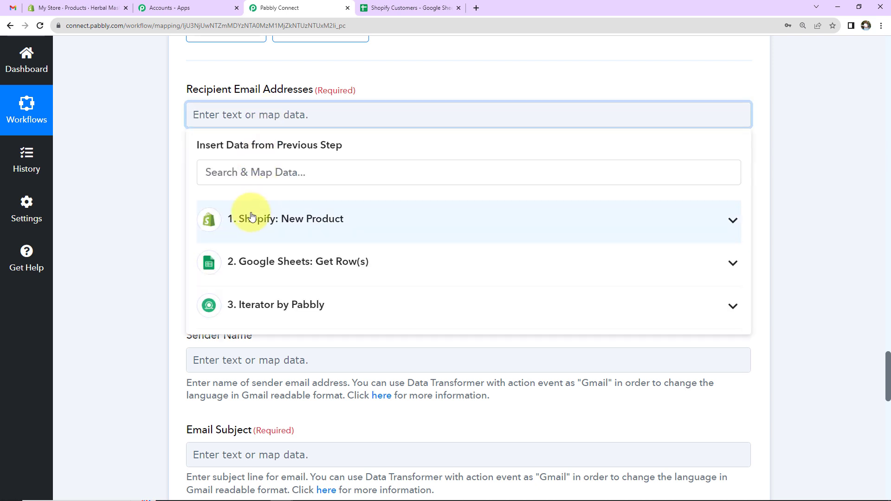
click(249, 310)
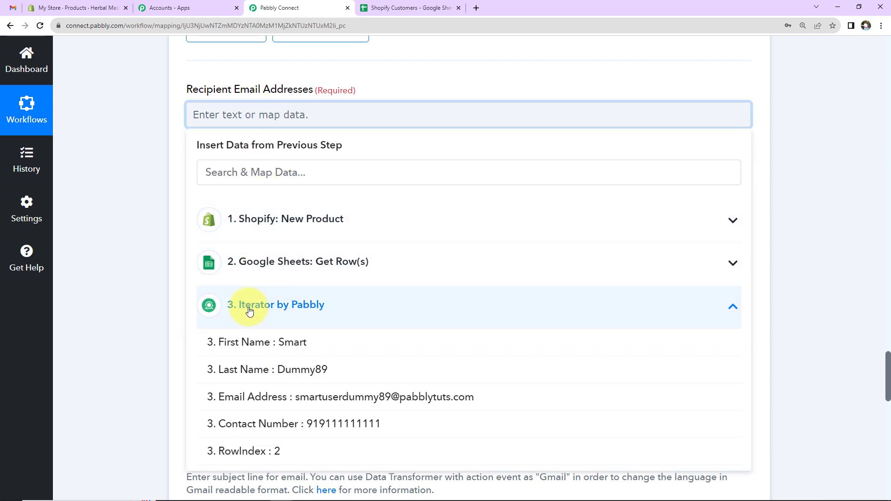
click(234, 397)
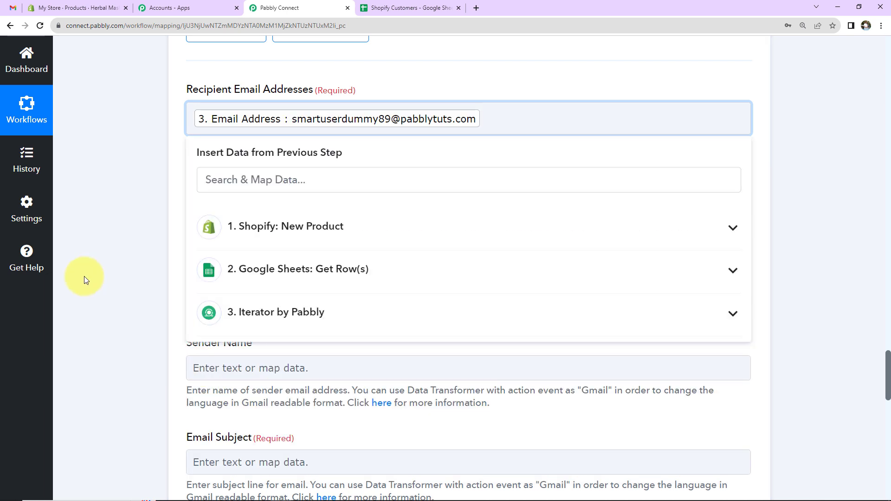
click(84, 277)
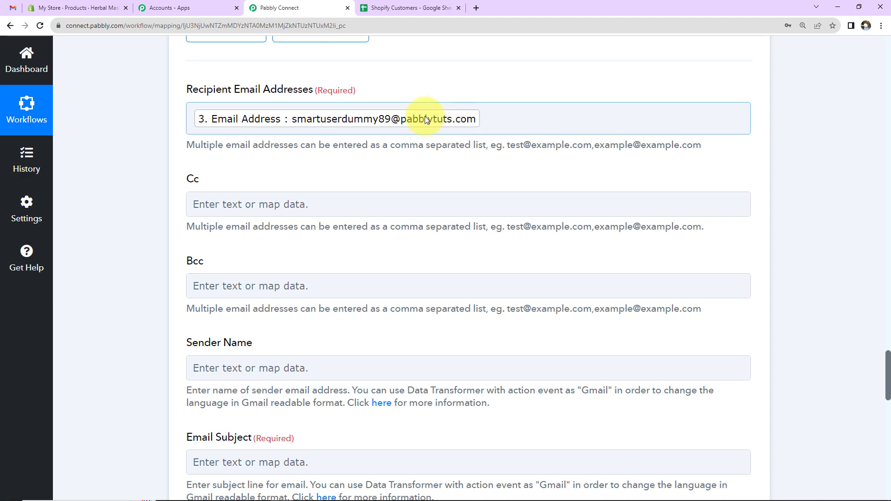
scroll(789, 275, up, 10)
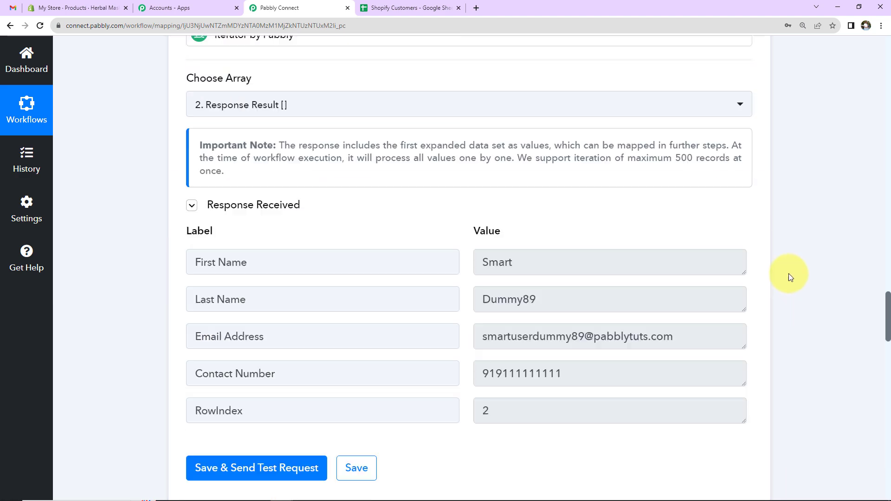
scroll(811, 274, down, 10)
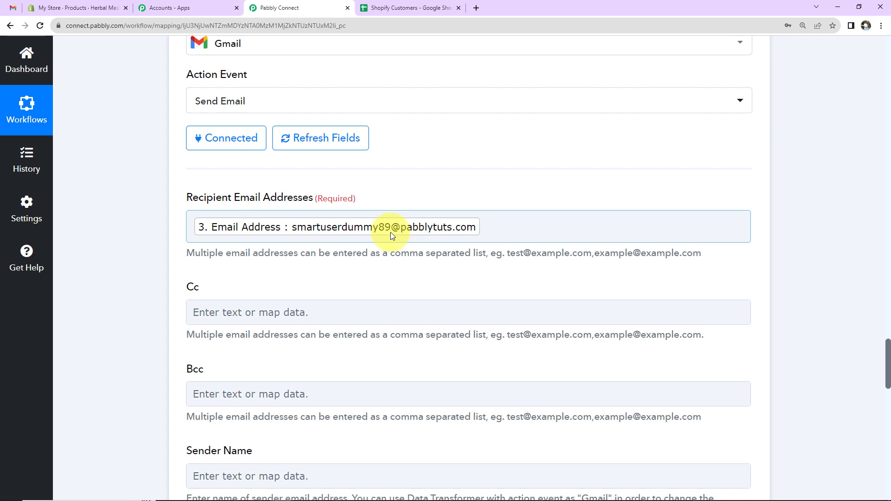
scroll(189, 175, down, 2)
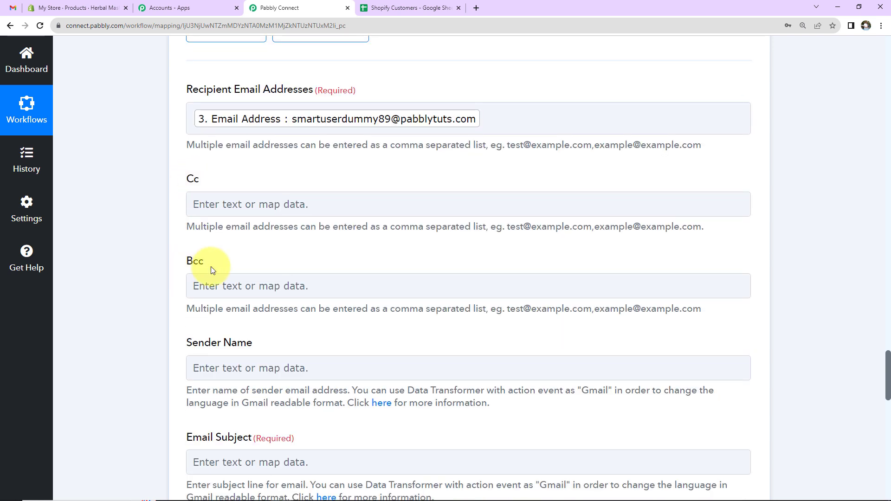
- Set the Gmail sender name to 'ABC Ltd.'
click(240, 296)
scroll(241, 299, down, 4)
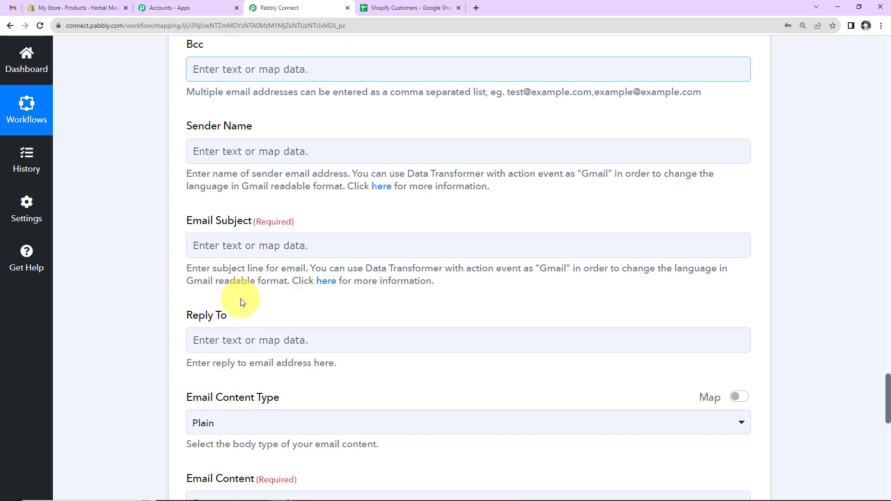
scroll(238, 161, up, 2)
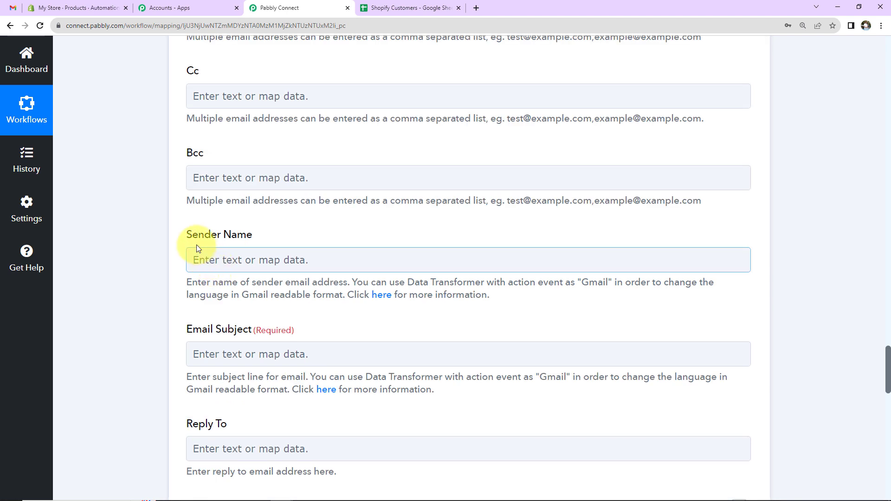
scroll(233, 156, down, 2)
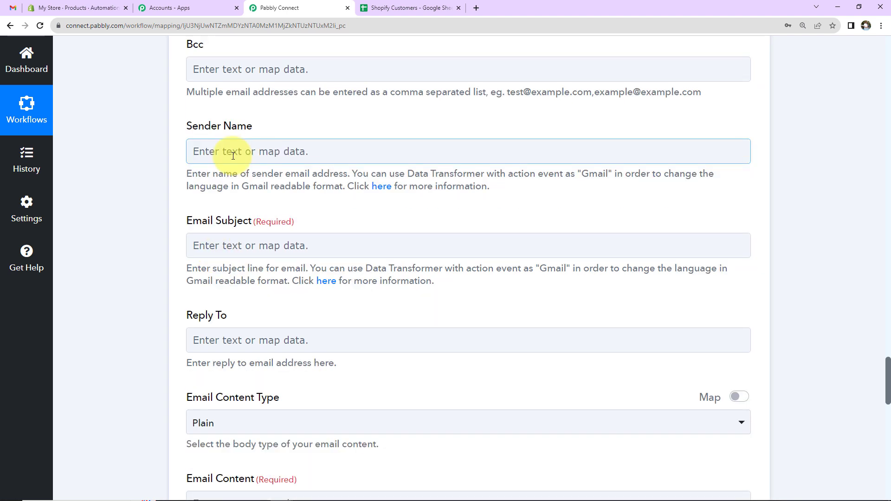
click(233, 155)
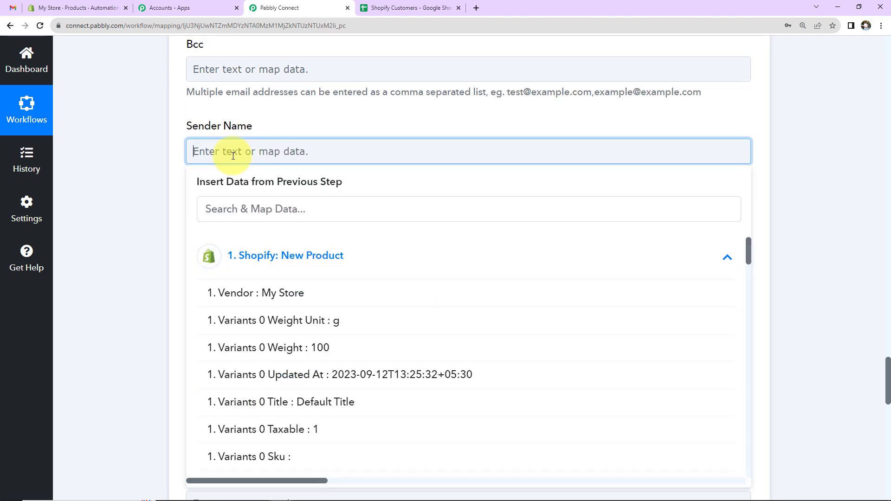
text(ABC Ltd)
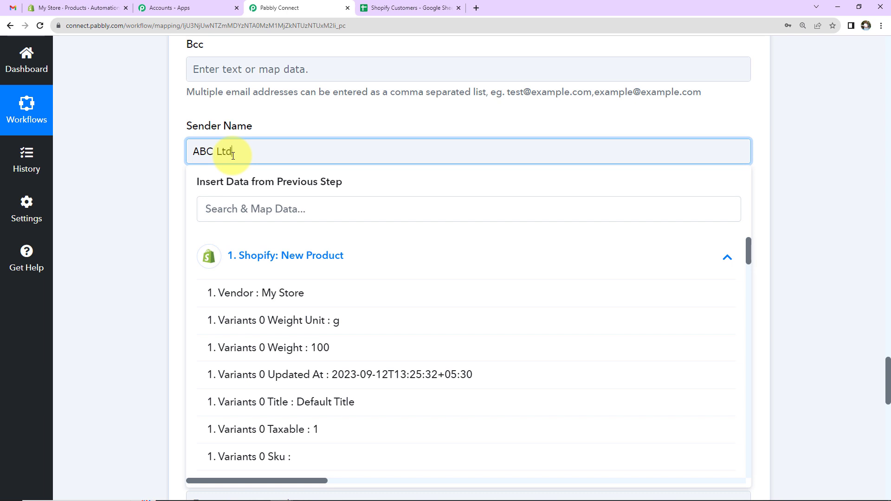
text(.)
click(149, 157)
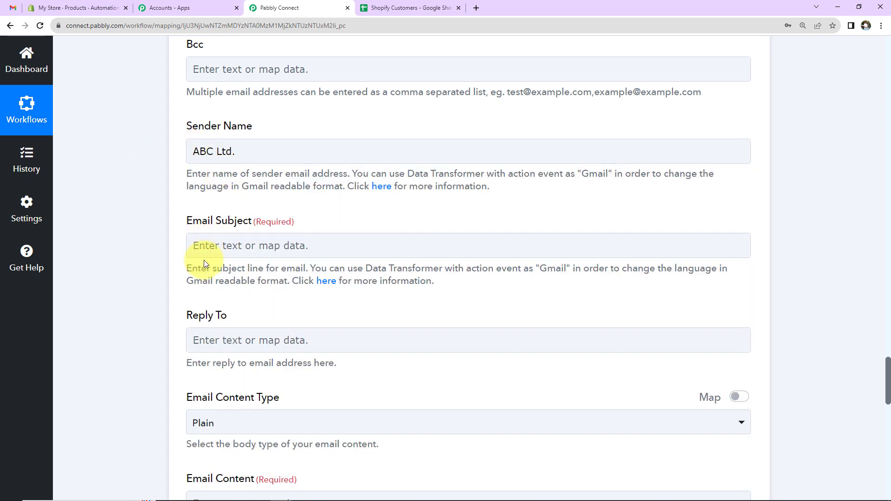
- Enter 'New Product Launched!' as the email subject
click(206, 246)
text(New Product Laun)
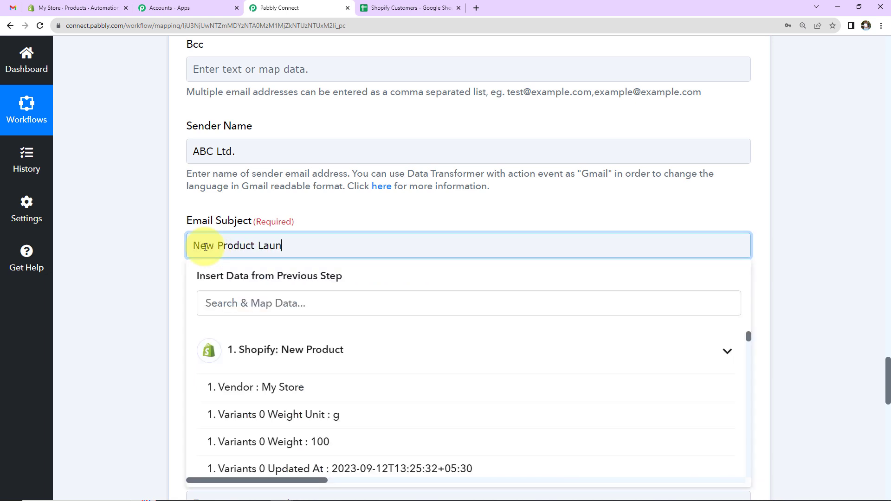
text(ched!)
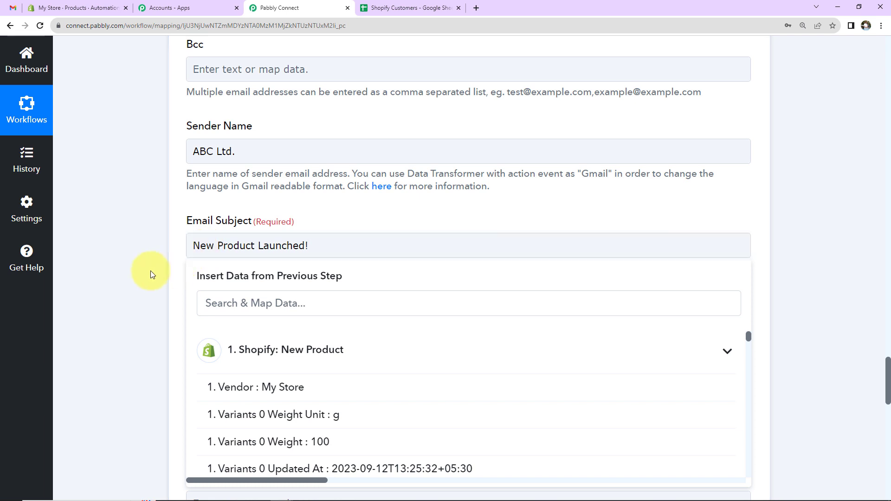
click(150, 271)
scroll(210, 241, down, 2)
scroll(205, 288, down, 2)
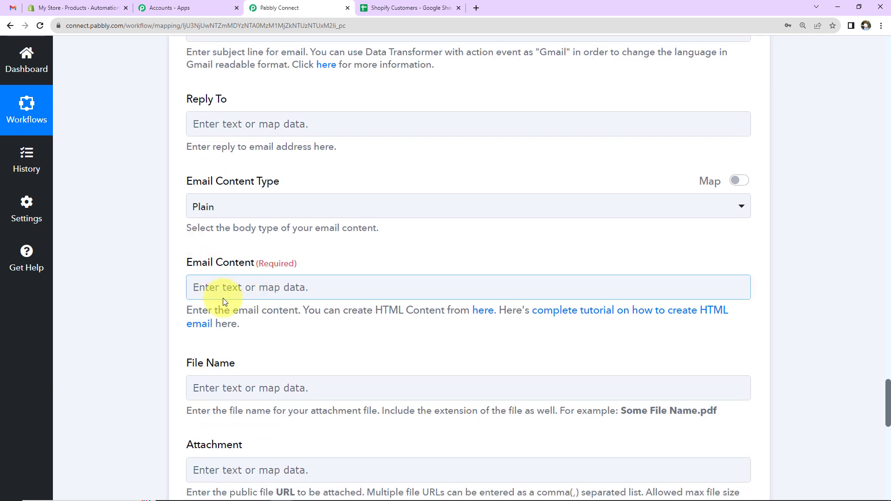
- Start the email body with 'Dear' followed by the Iterator's First Name and Last Name
click(216, 288)
text(Dea)
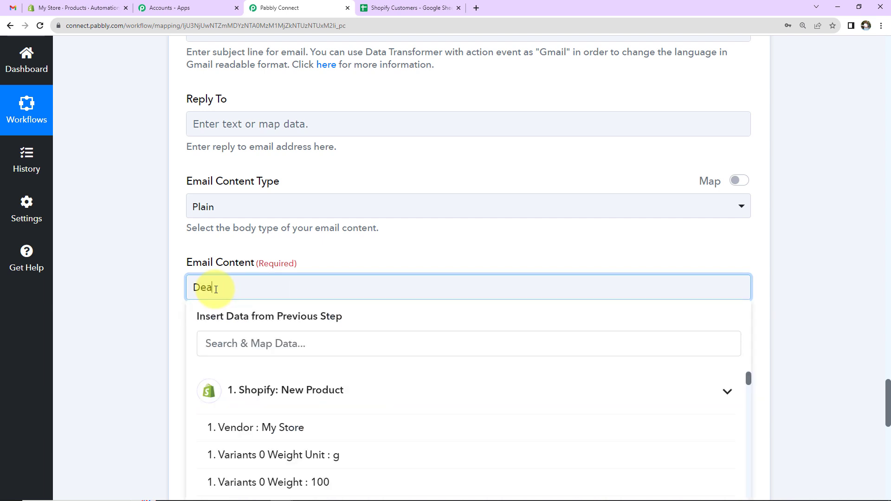
text(r)
scroll(204, 297, down, 2)
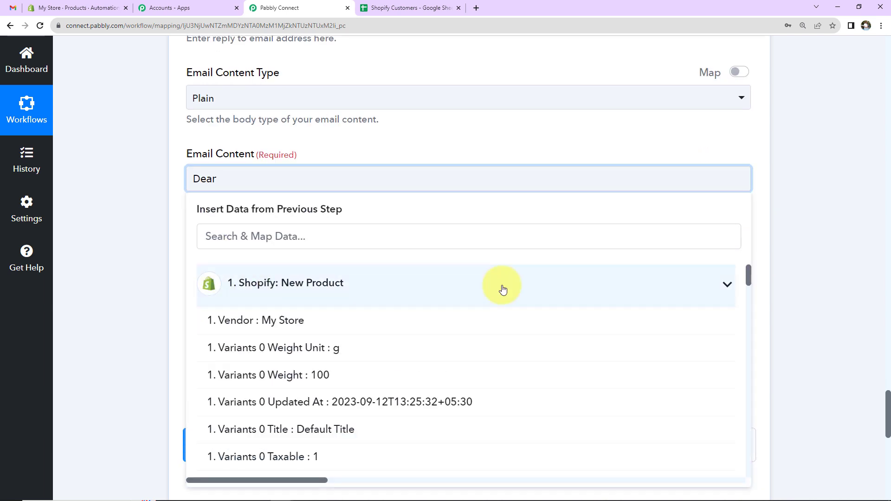
click(726, 285)
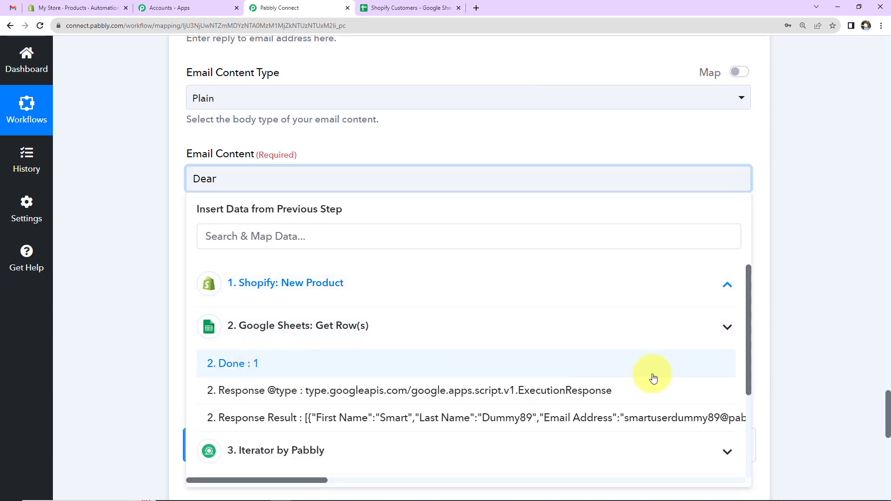
click(726, 328)
scroll(325, 391, down, 1)
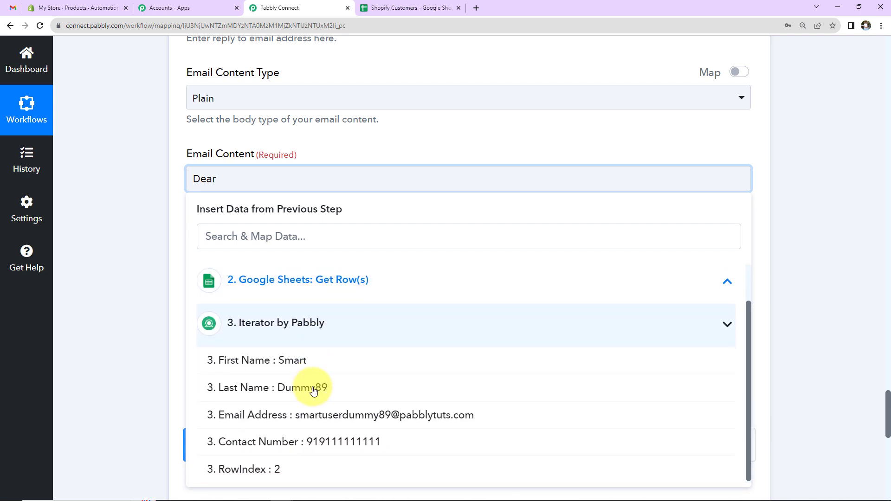
click(285, 368)
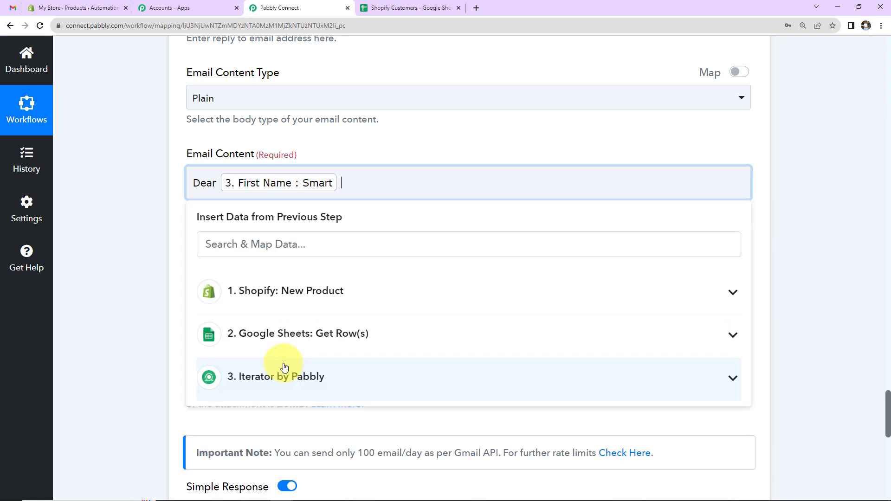
click(285, 367)
click(253, 422)
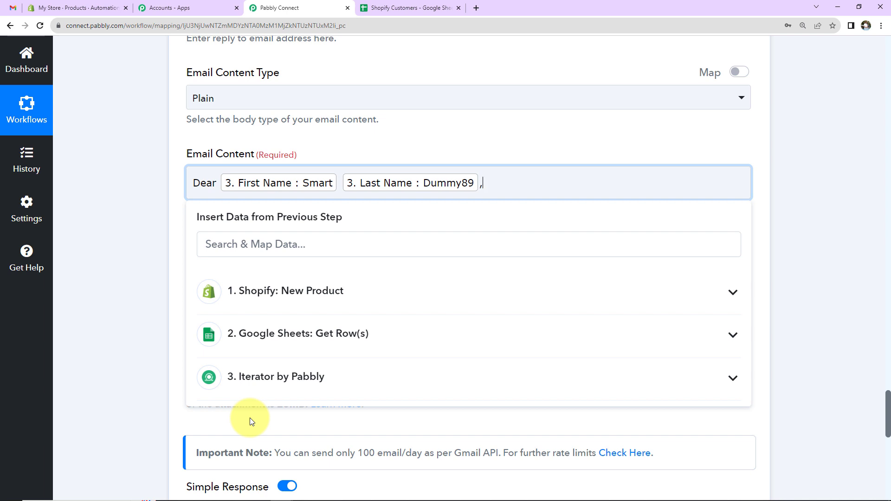
key(Return)
key(Return)
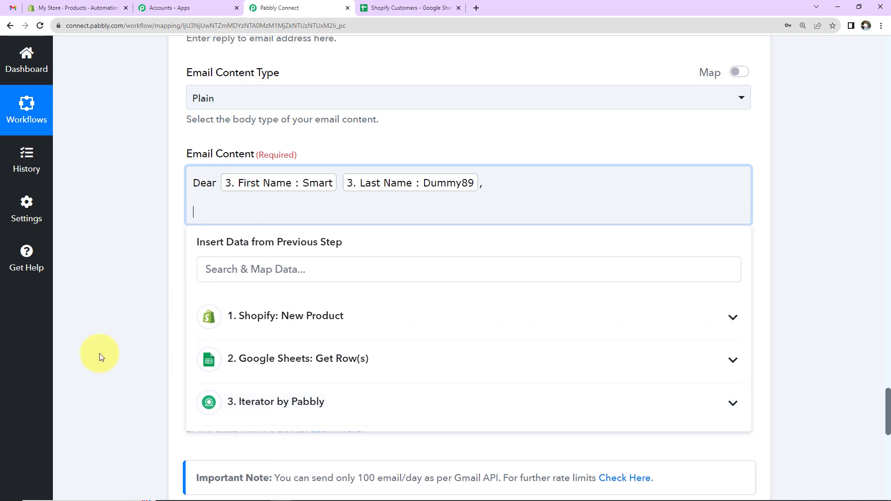
click(99, 352)
- Paste the launch message with code AHS10 and map the Shopify product Title after 'product'
click(208, 219)
text(We are thrilled to announce the launch of our latest product  This is  Buy now to avail 10% discount using the code AHS10. Check out our website for more information.  Happy Shopping!)
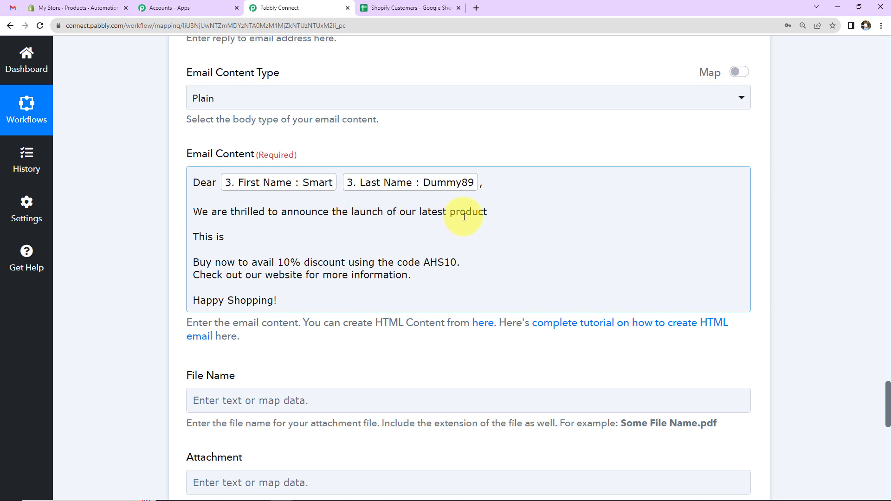
click(501, 214)
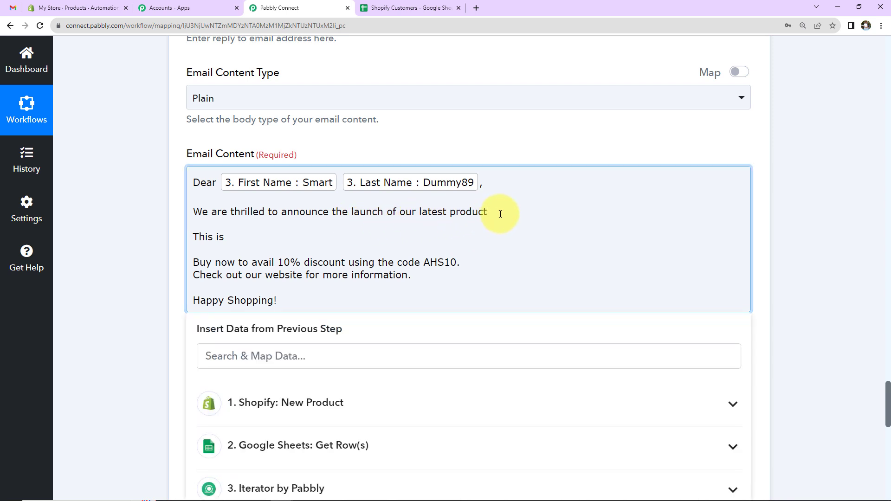
click(325, 415)
click(275, 358)
text(Herbal)
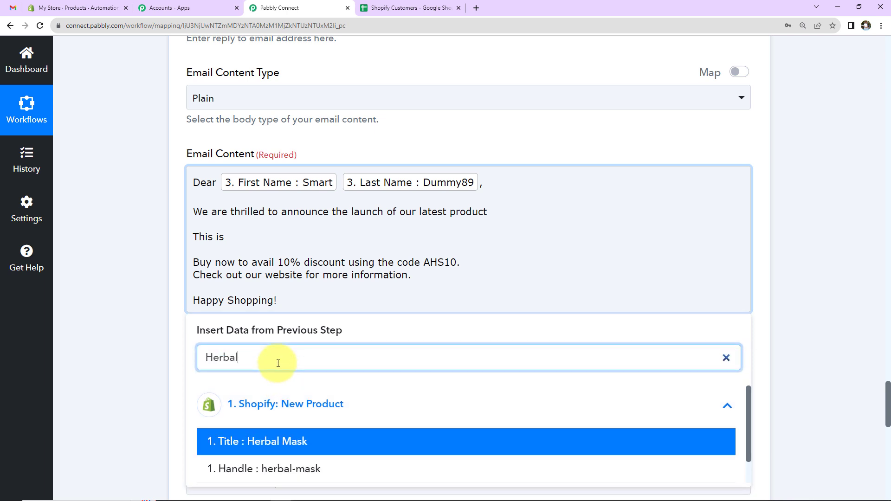
click(255, 443)
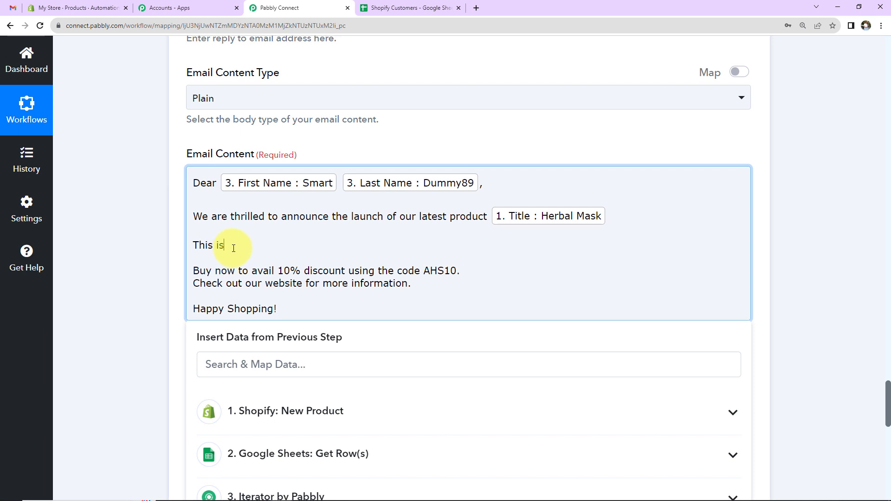
- Map the Shopify product Body Html description after 'This is' in the message
click(285, 420)
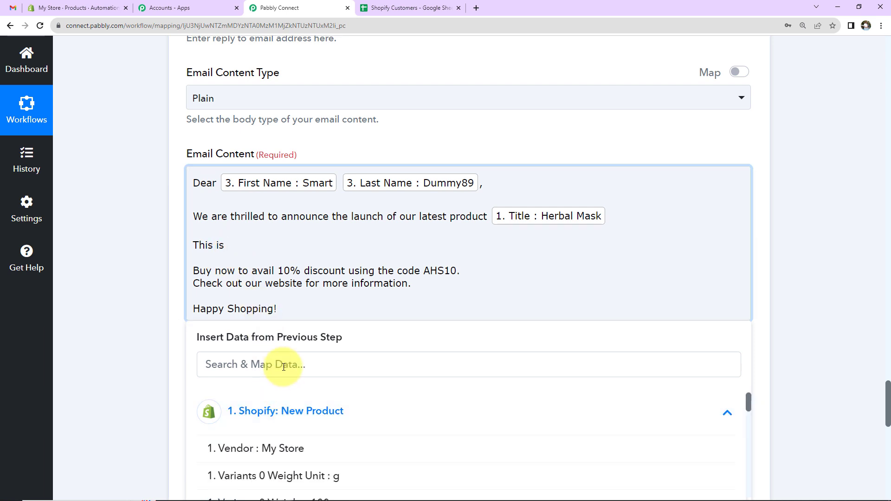
click(283, 366)
text(ayu)
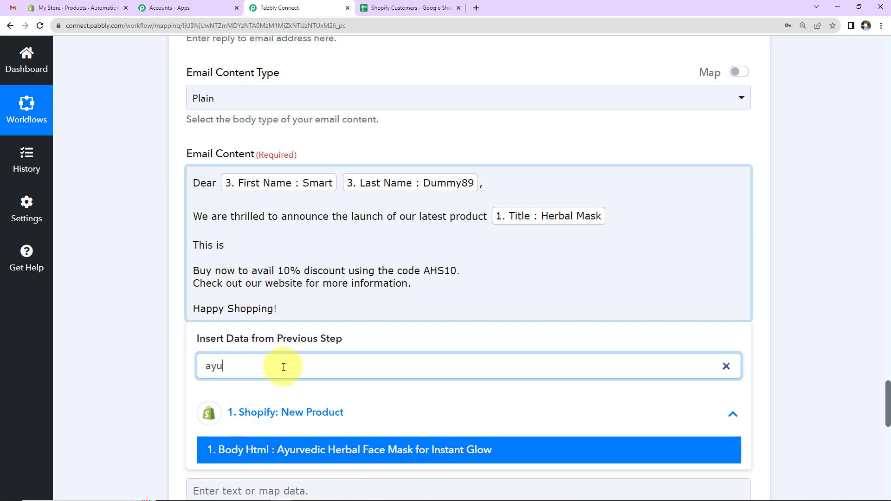
click(336, 449)
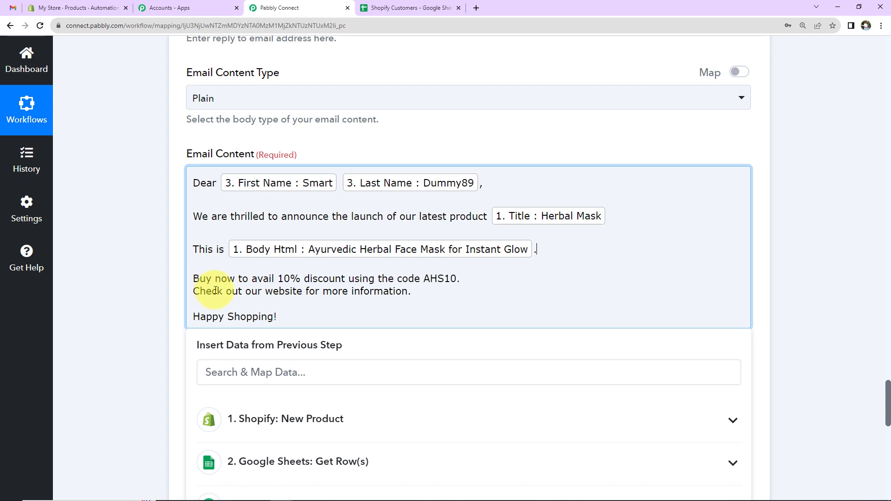
click(156, 280)
scroll(155, 277, down, 5)
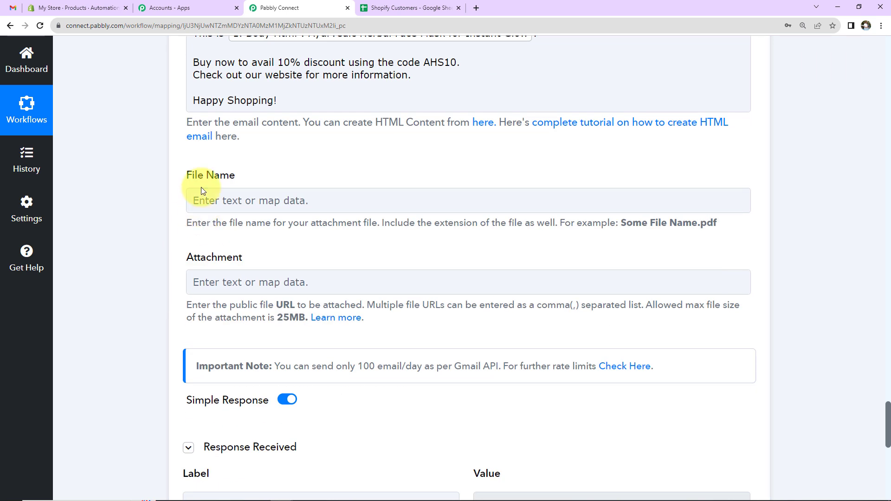
- Map the product Title into the attachment File Name and Images 0 Src into the attachment link
click(224, 200)
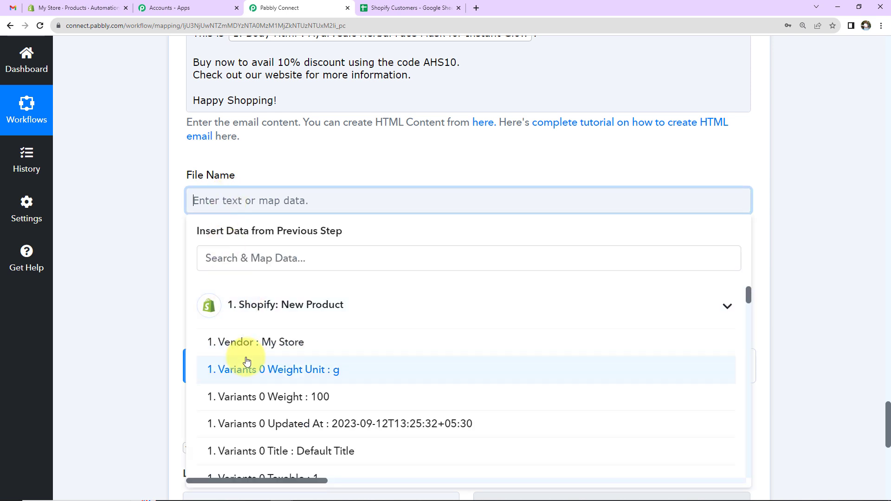
click(245, 263)
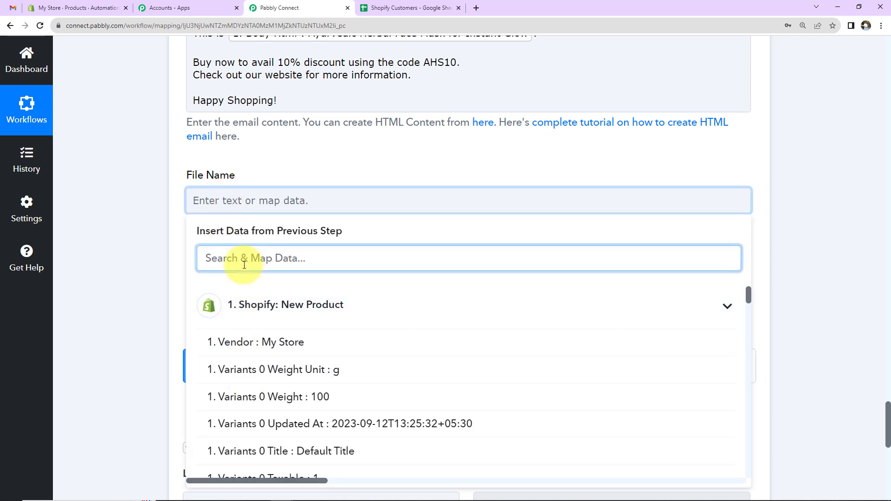
text(Herbal)
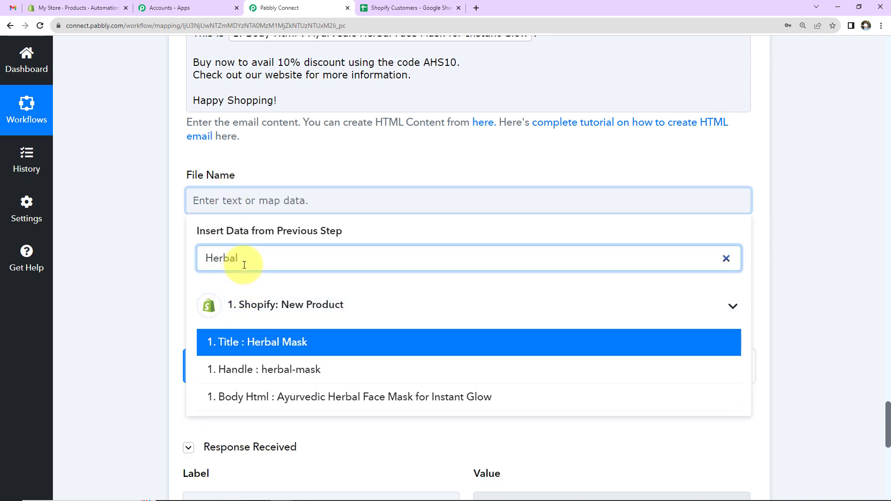
click(258, 342)
click(102, 279)
click(215, 286)
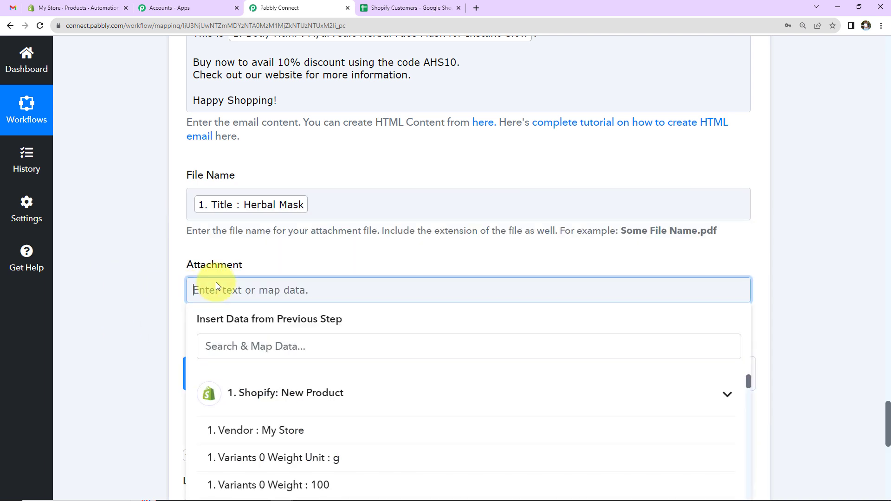
click(224, 349)
click(242, 344)
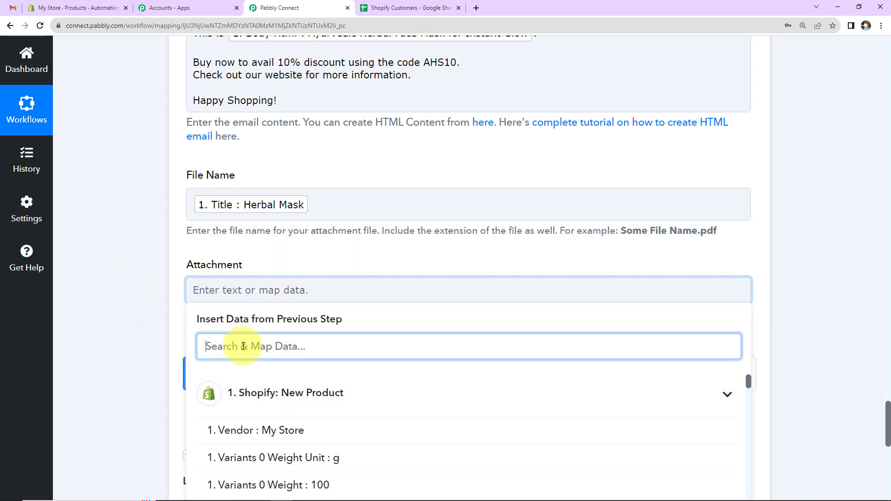
text(Im)
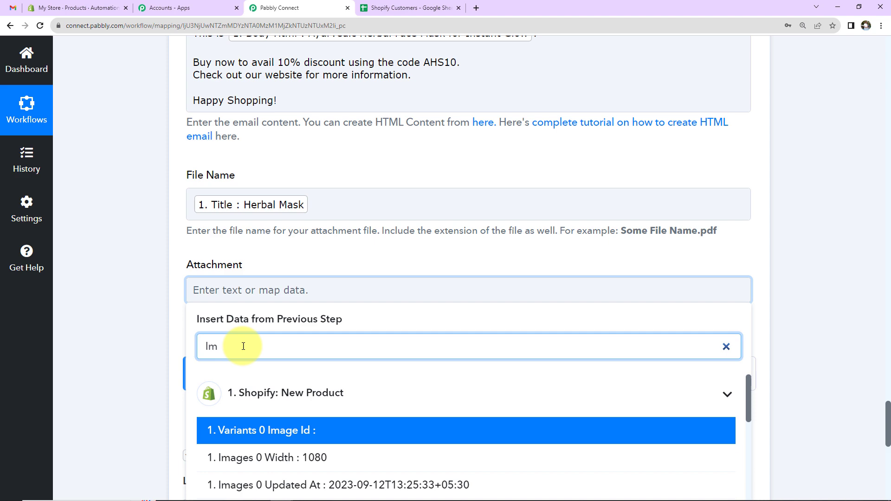
scroll(251, 408, down, 3)
click(273, 408)
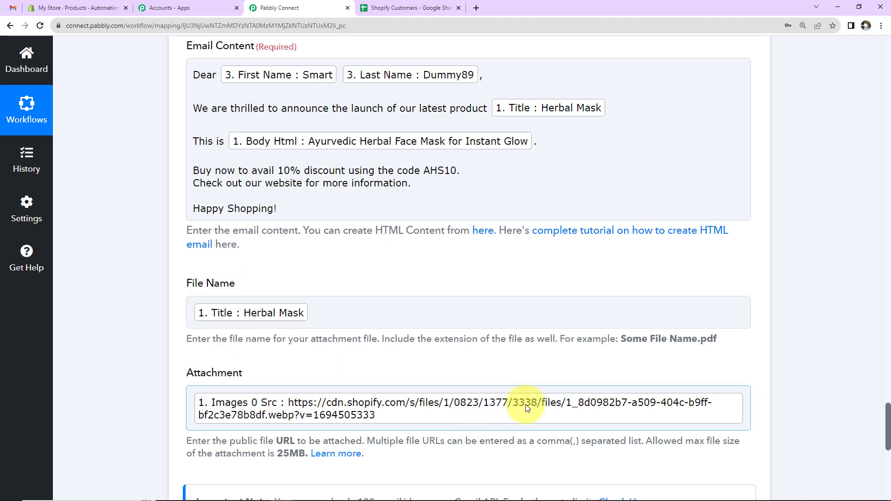
click(183, 373)
- Save the Gmail step, send a test email, and check the Gmail inbox
scroll(159, 354, down, 5)
click(197, 399)
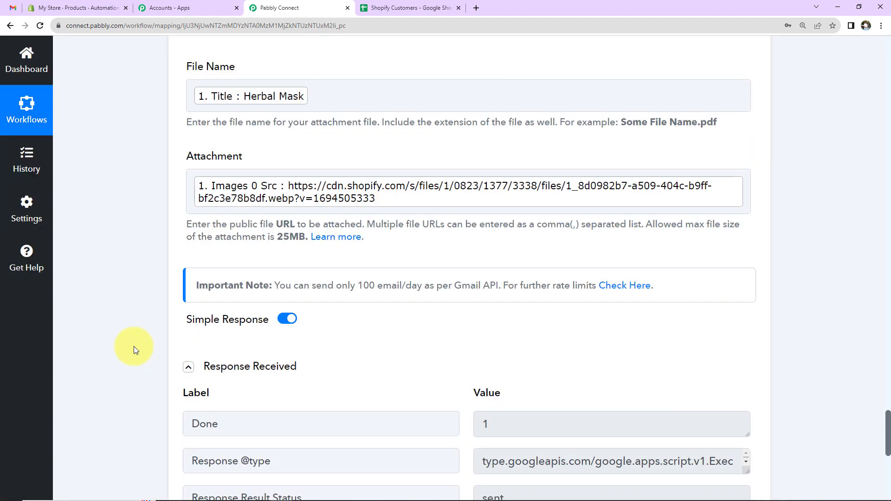
scroll(134, 349, down, 2)
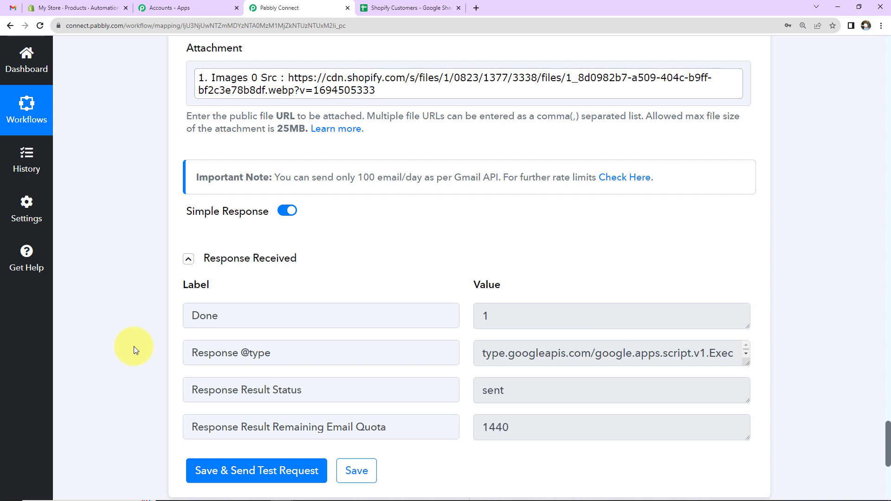
click(13, 8)
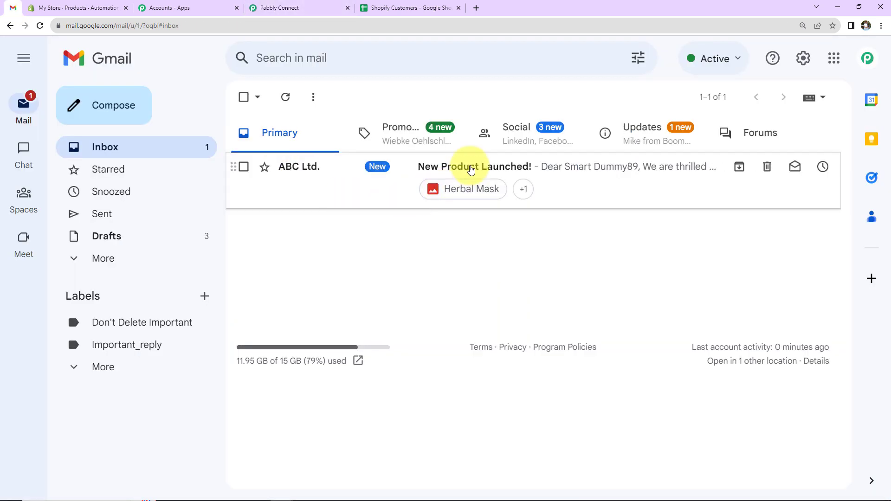
- Open the 'New Product Launched!' email and view the Herbal Mask body and image attachment
click(472, 168)
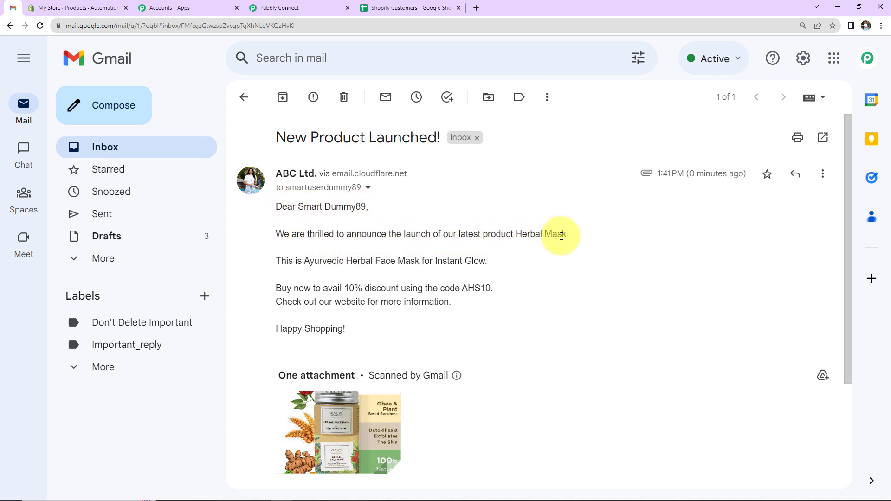
scroll(457, 309, down, 1)
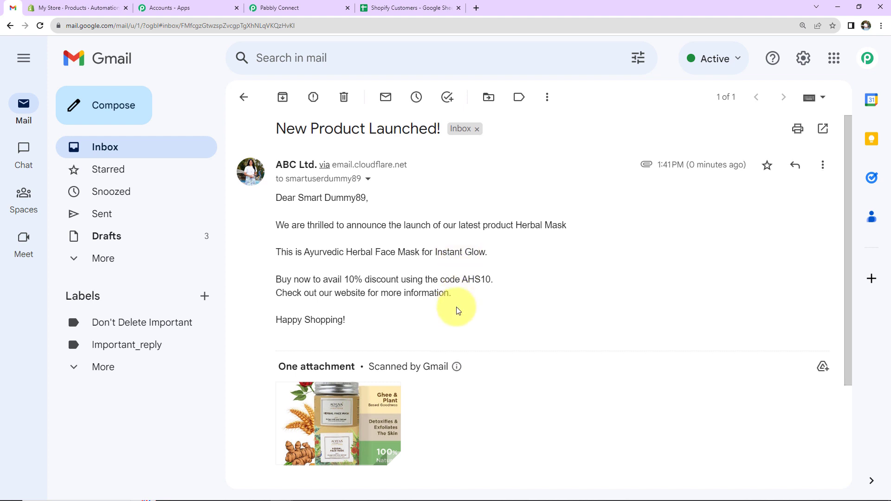
scroll(457, 309, down, 2)
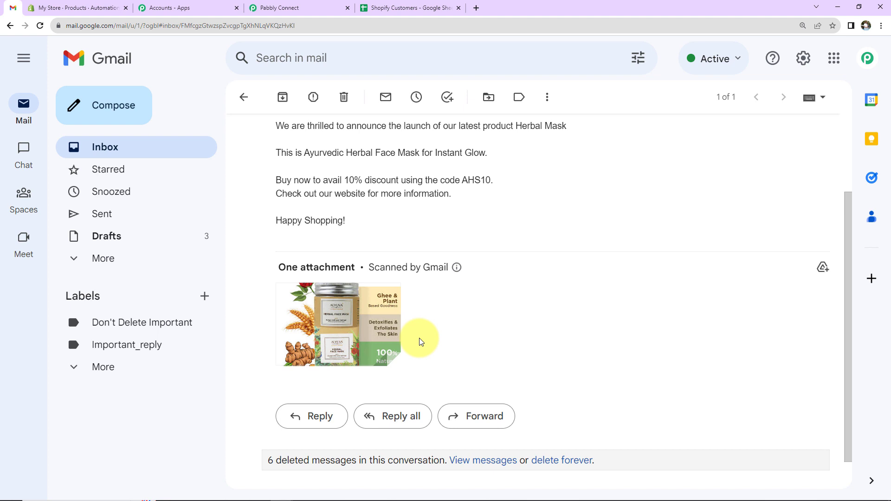
- Enter title 'Automation Software' and description 'Test Description' on Shopify's new product page
click(79, 13)
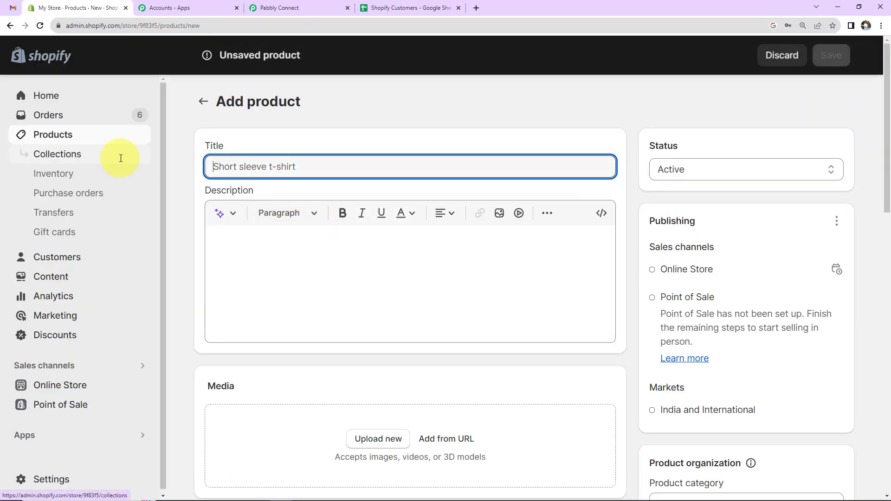
text(Automati)
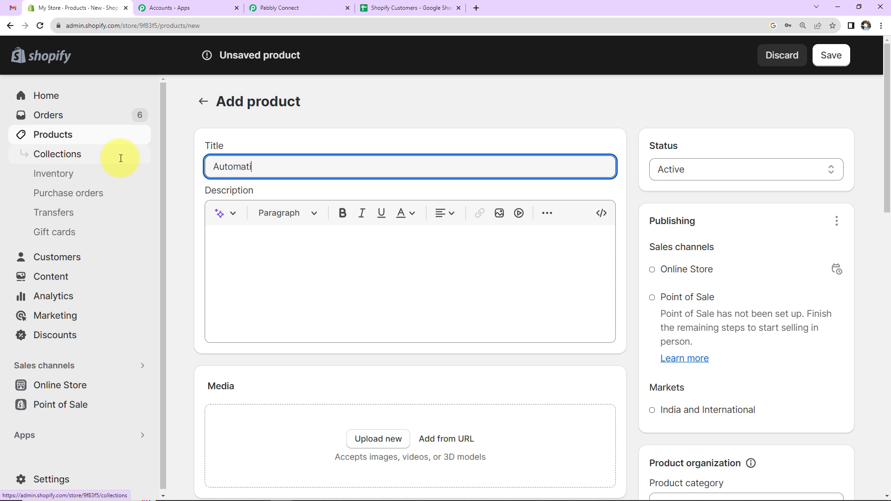
text(on Software)
click(259, 264)
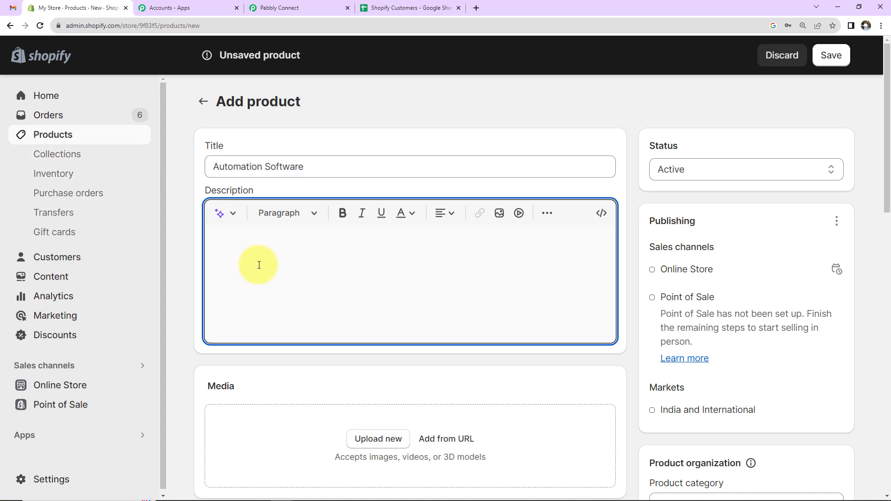
text(Test Description)
- Upload an automation image as the product's media
scroll(281, 343, down, 1)
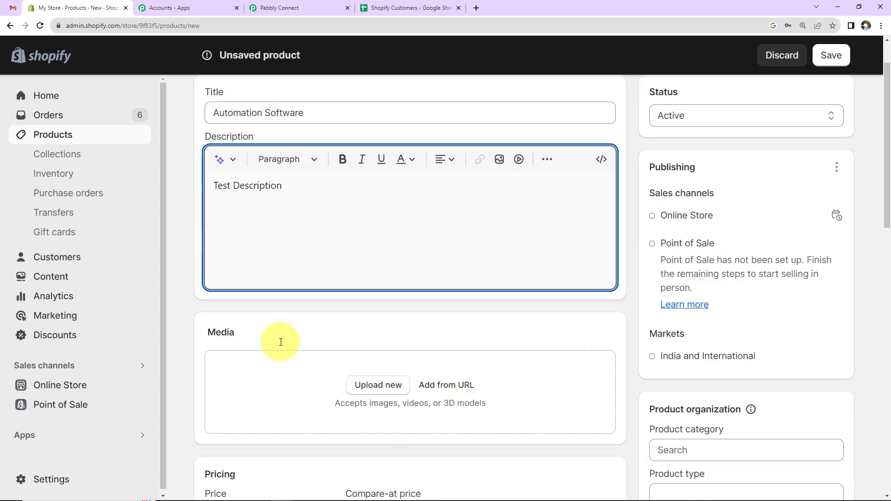
scroll(281, 342, down, 3)
click(396, 227)
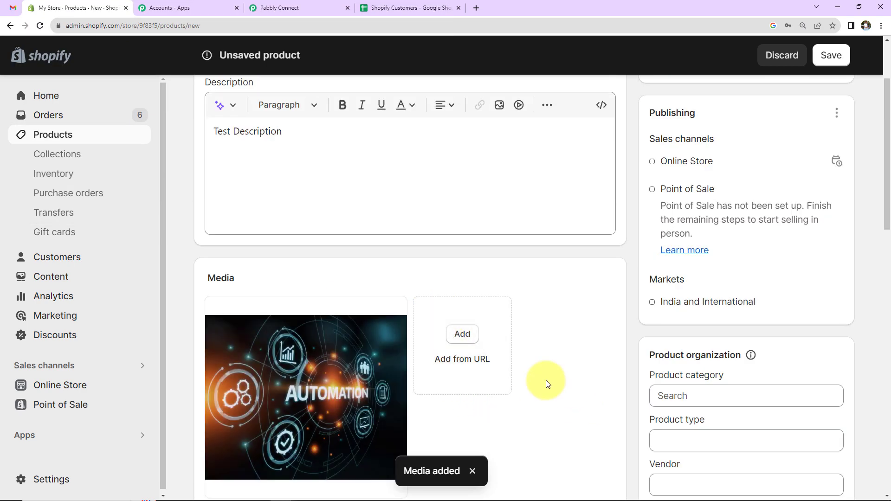
scroll(547, 383, down, 9)
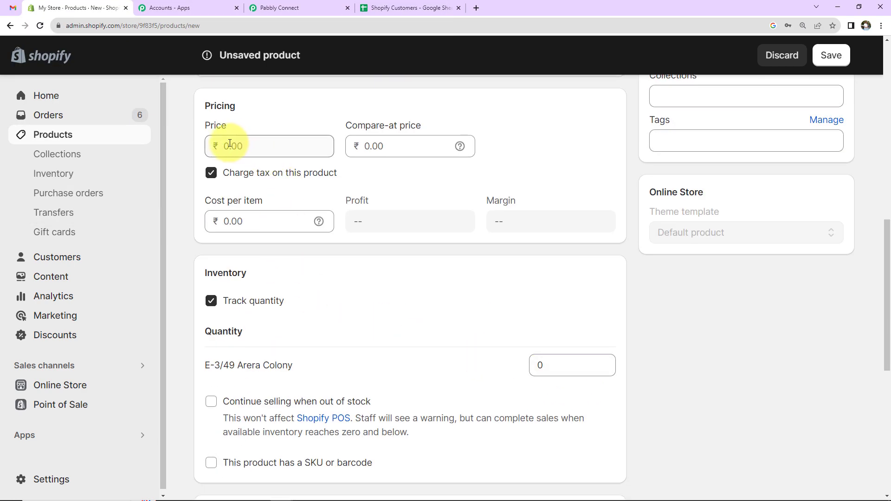
- Set the Automation Software product's price to 599
click(229, 144)
text(599)
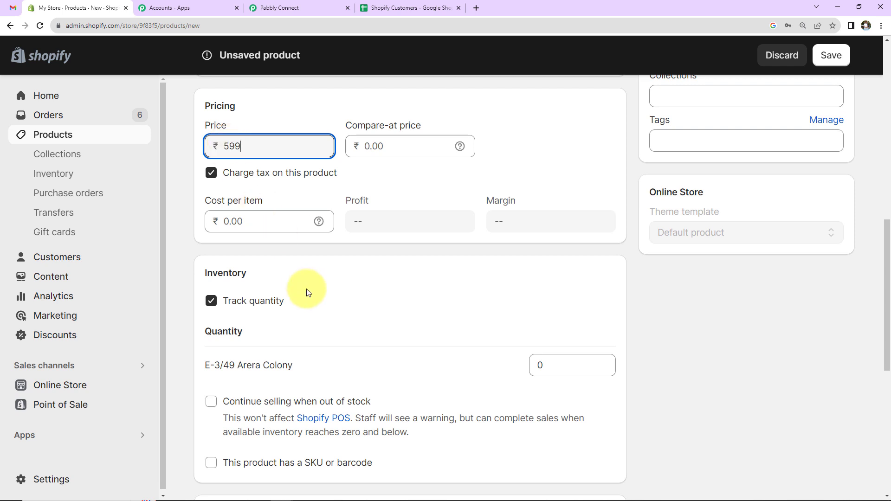
scroll(308, 292, down, 7)
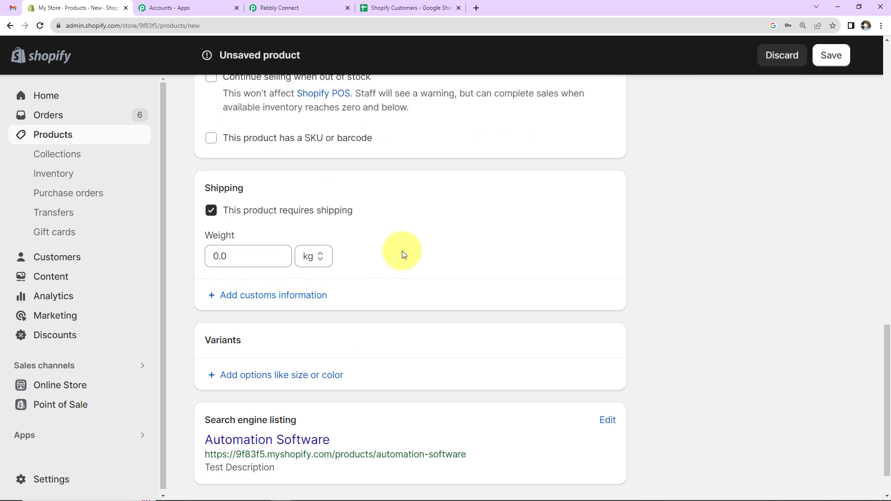
scroll(453, 308, down, 2)
scroll(649, 316, up, 10)
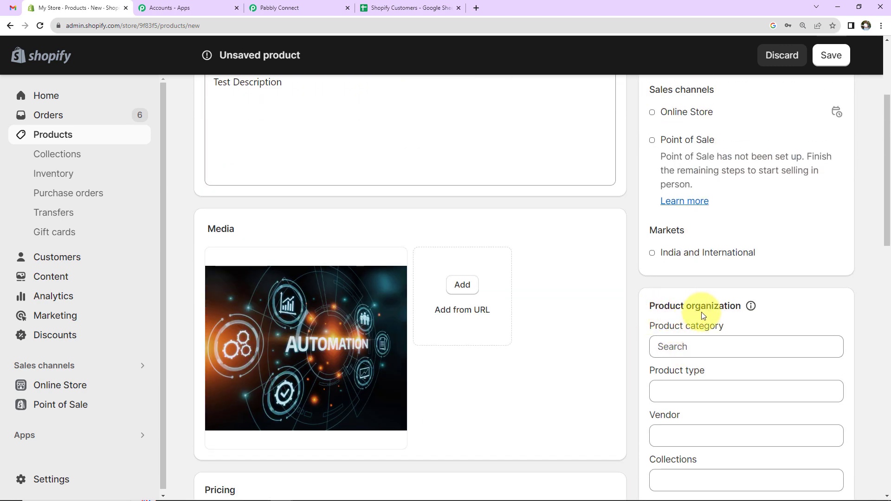
scroll(699, 311, down, 2)
- Choose Software as the product category and enter Automation Software as the product type
click(687, 242)
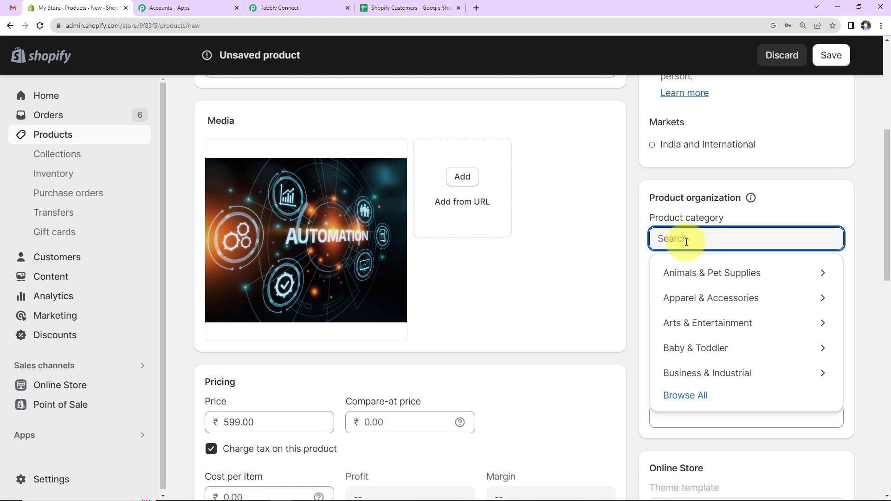
text(Soft)
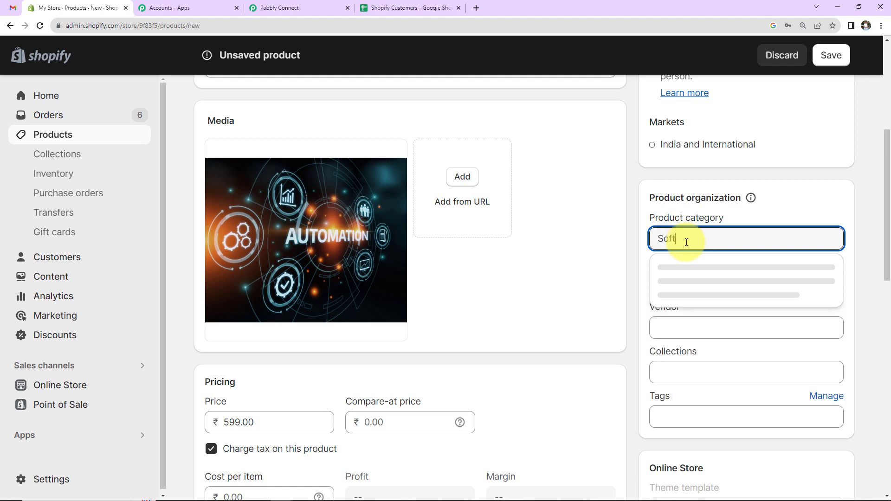
click(691, 275)
click(680, 283)
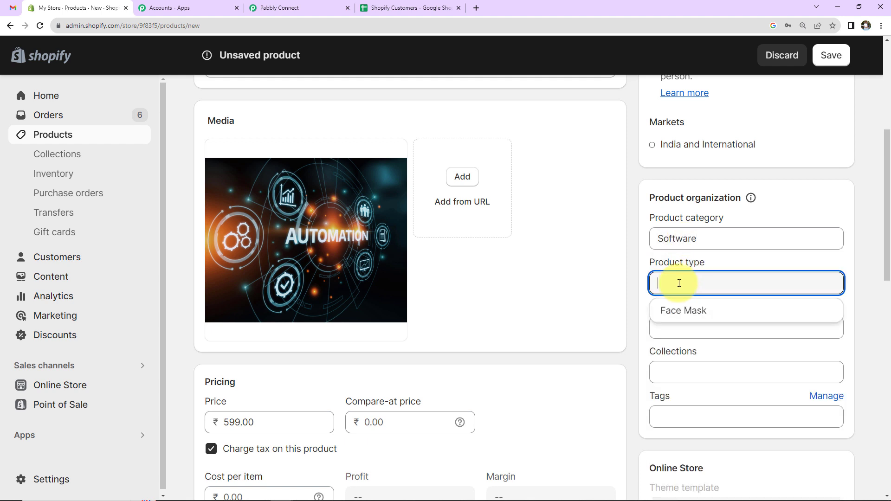
text(Aut)
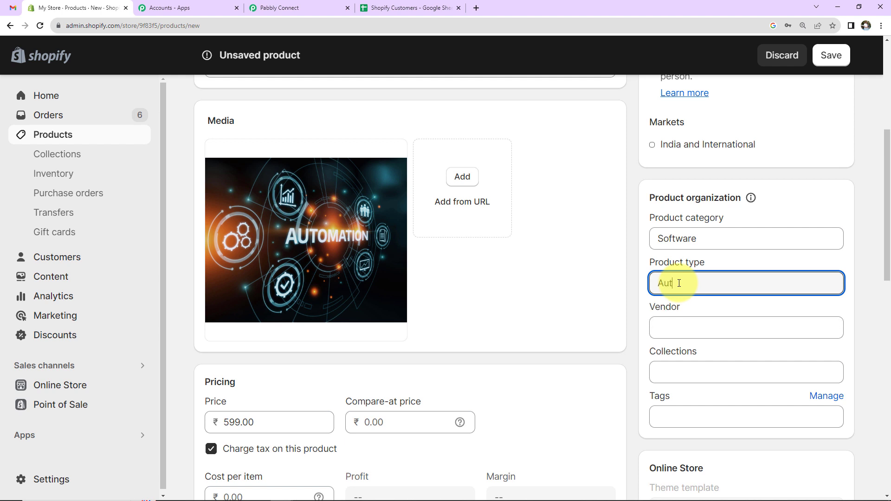
text(omation Software)
- Add the Software tag and save the product
scroll(733, 380, down, 2)
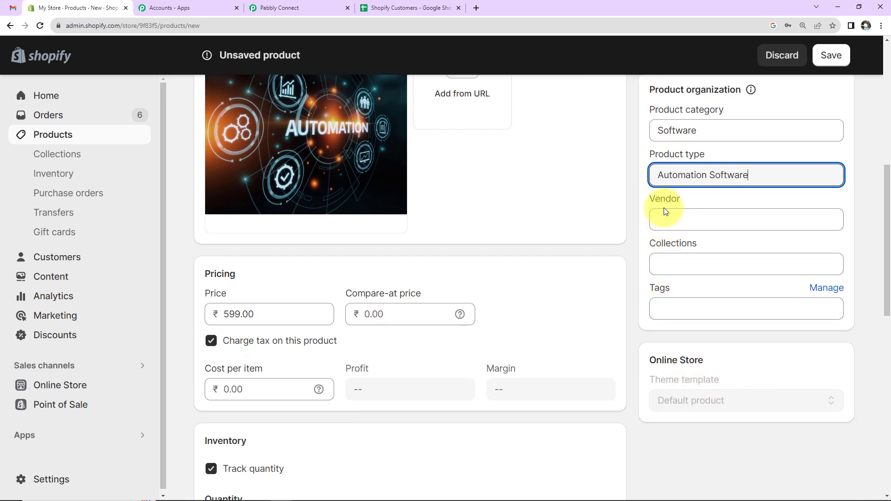
click(676, 306)
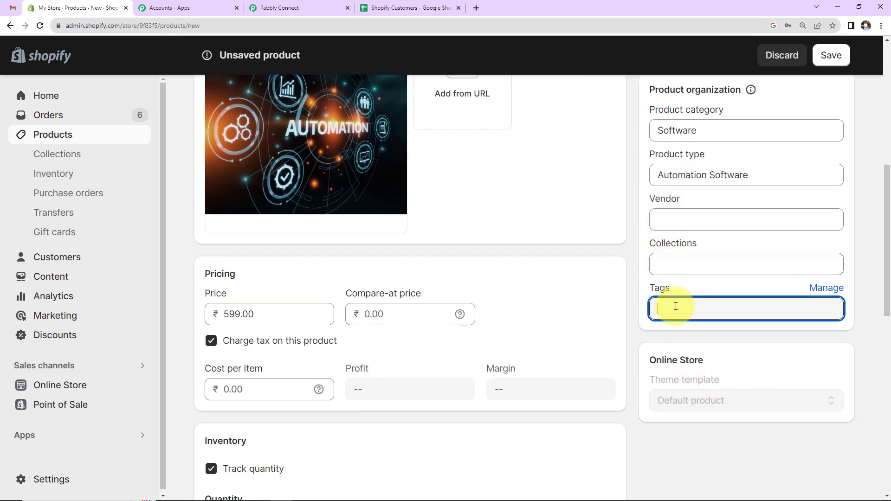
text(Software)
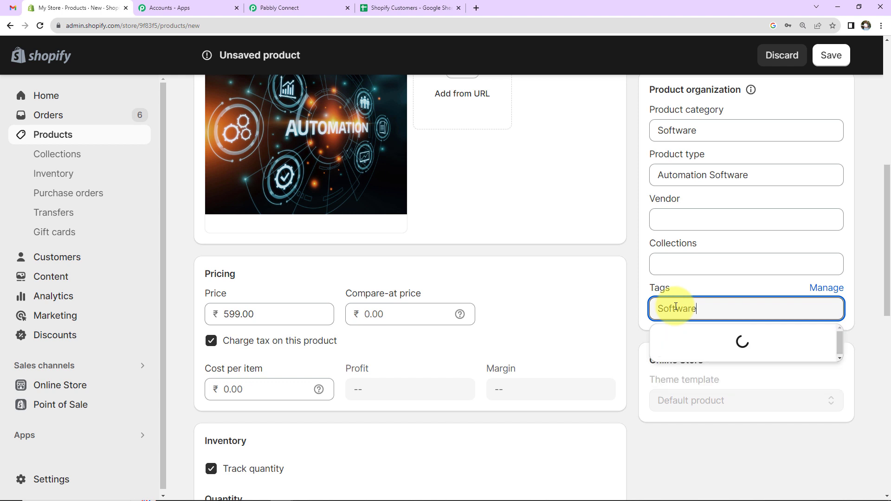
click(623, 257)
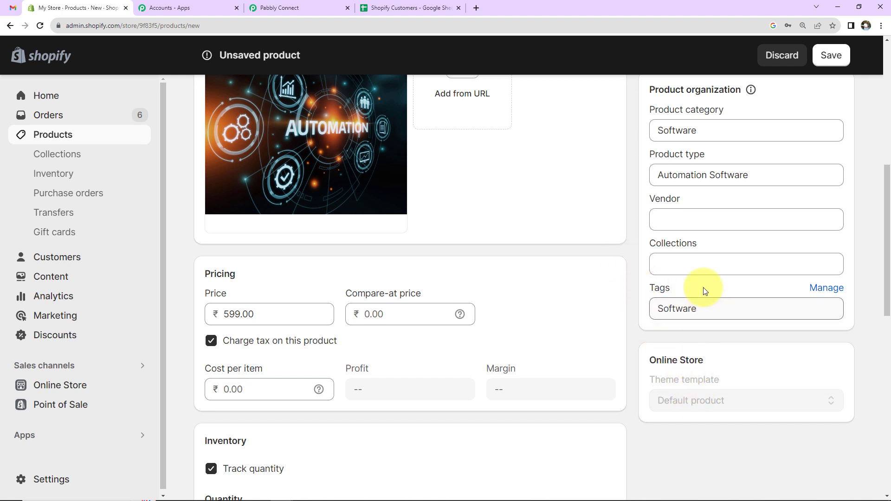
click(831, 55)
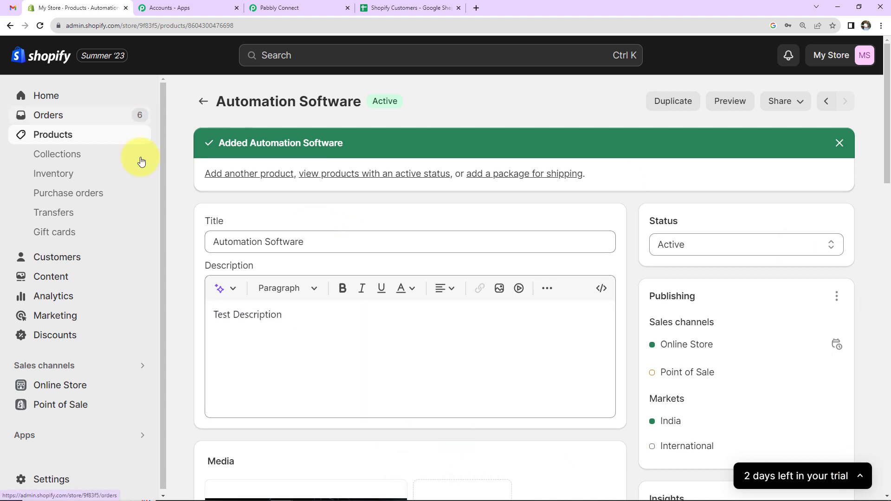
- View the Automation Software launch email in Gmail, then go back to the Pabbly Connect workflow
click(13, 8)
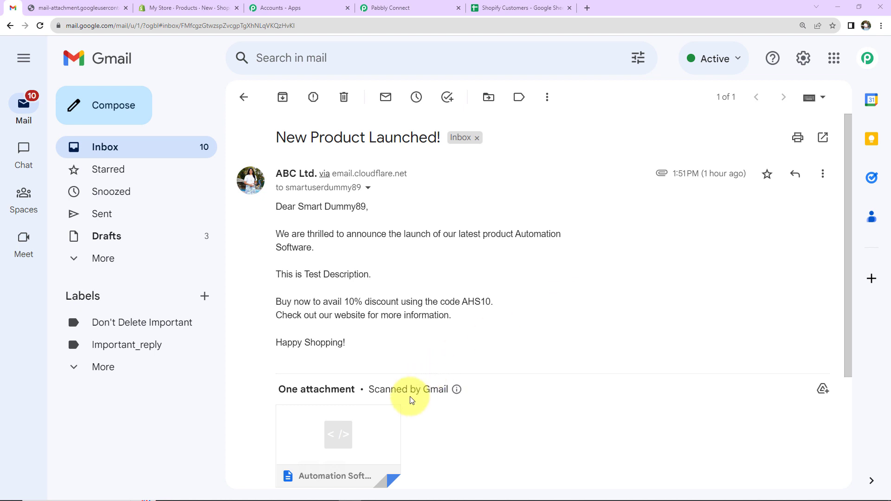
click(419, 13)
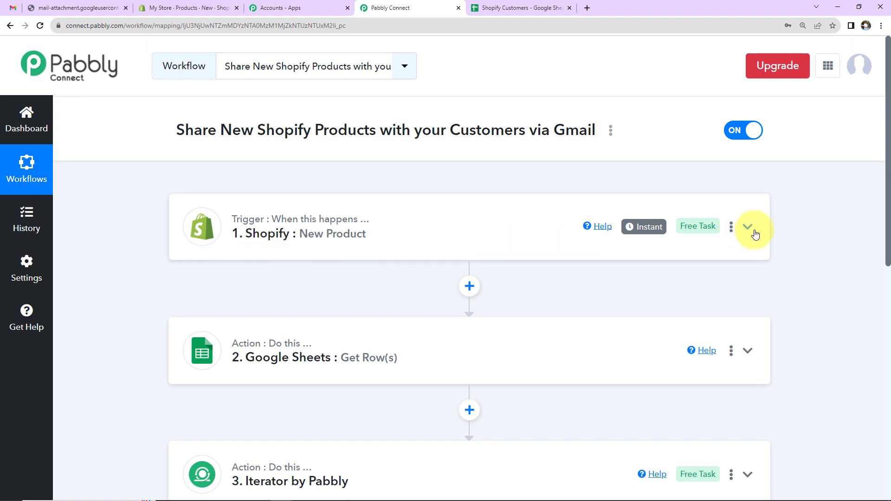
scroll(755, 234, down, 5)
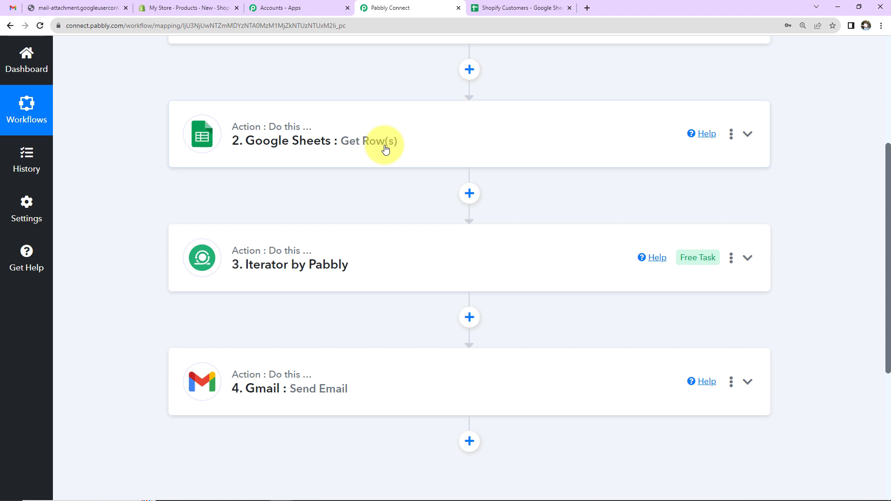
mouse_move(260, 276)
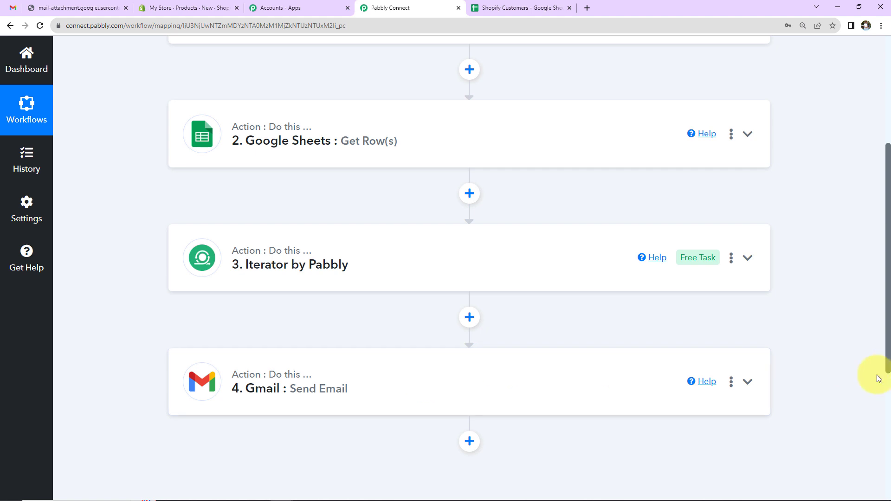
scroll(808, 382, up, 5)
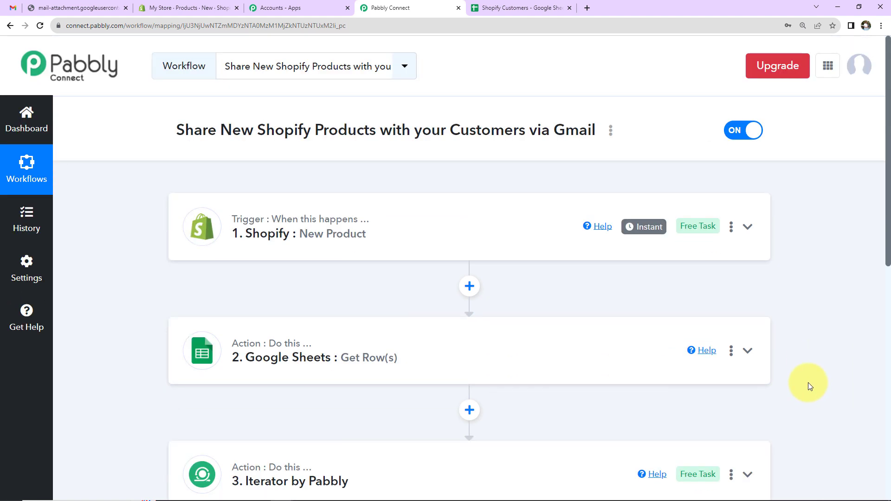